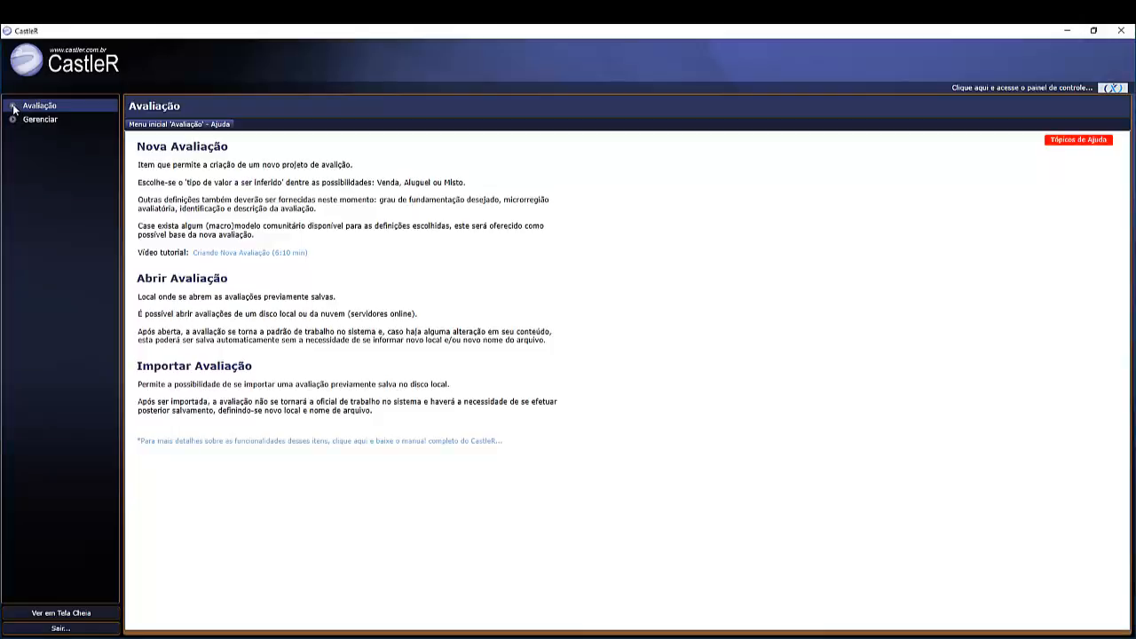
- Start a new appraisal project and consult the Notepad text defining a microrregião
{"action": "left_click", "coordinate": [14, 107]}
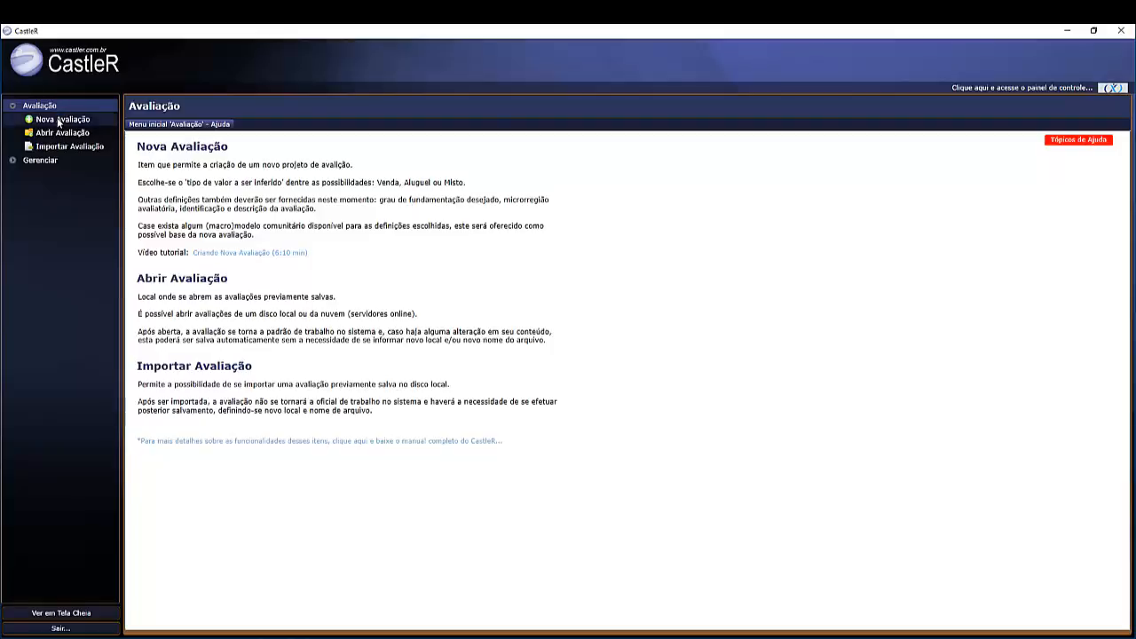
{"action": "left_click", "coordinate": [59, 123]}
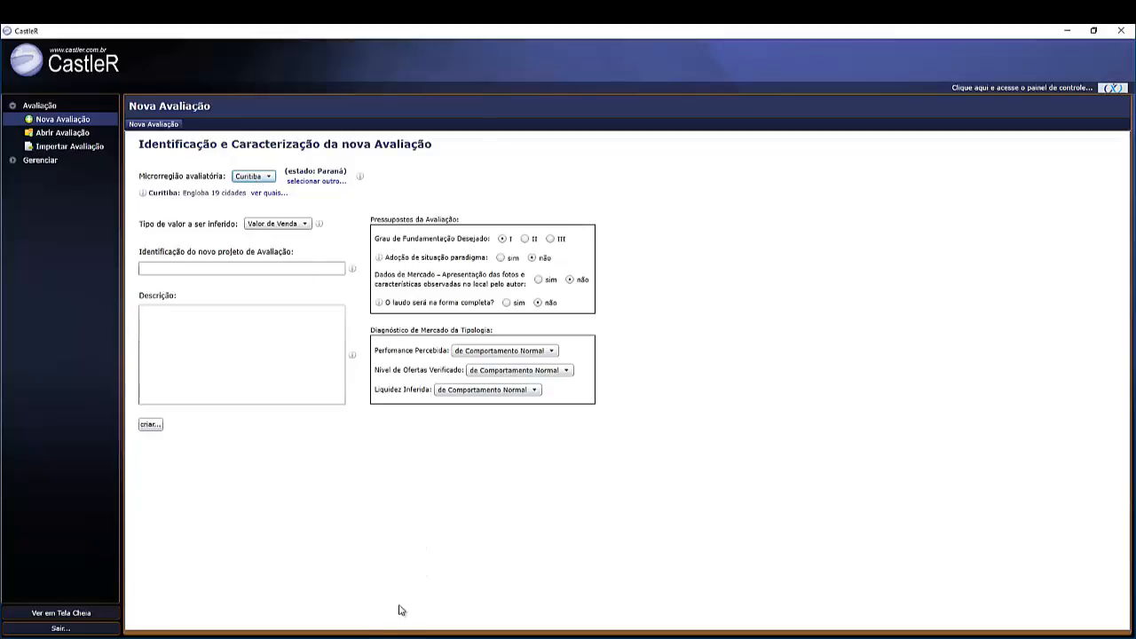
{"action": "left_click", "coordinate": [404, 637]}
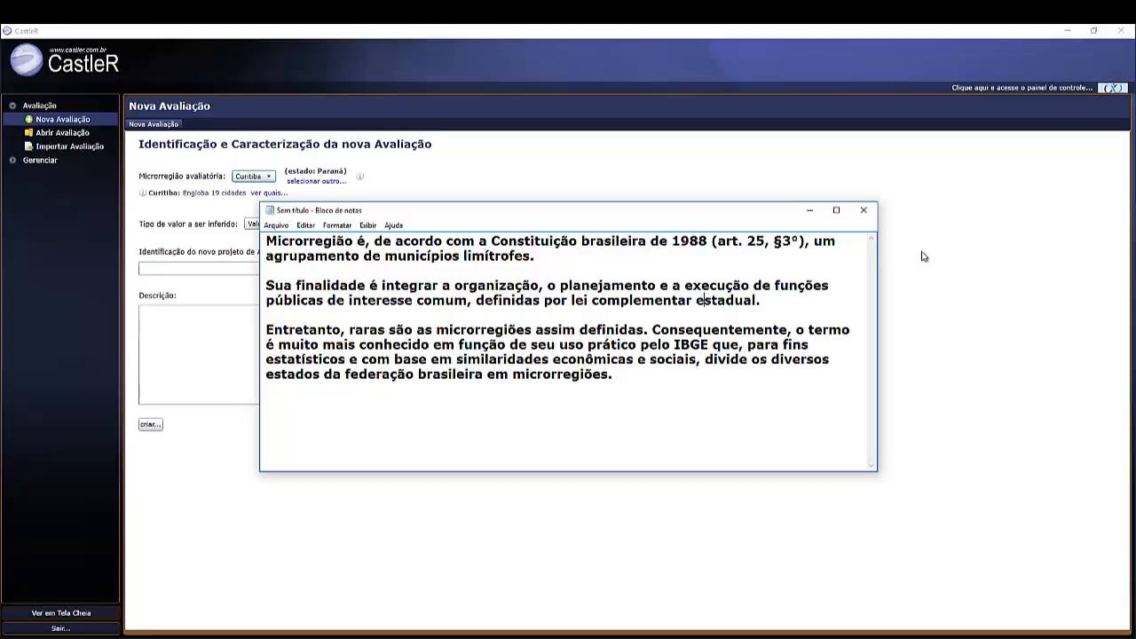
{"action": "left_click", "coordinate": [810, 214]}
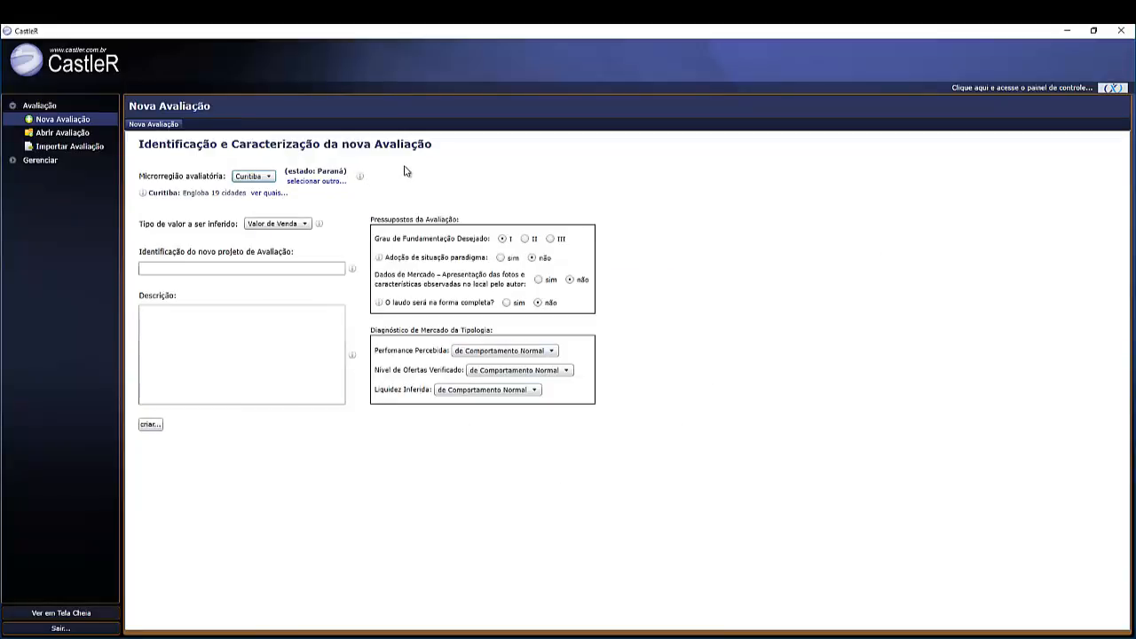
- Select Paraná as the state and Curitiba as the appraisal microregion
{"action": "left_click", "coordinate": [311, 183]}
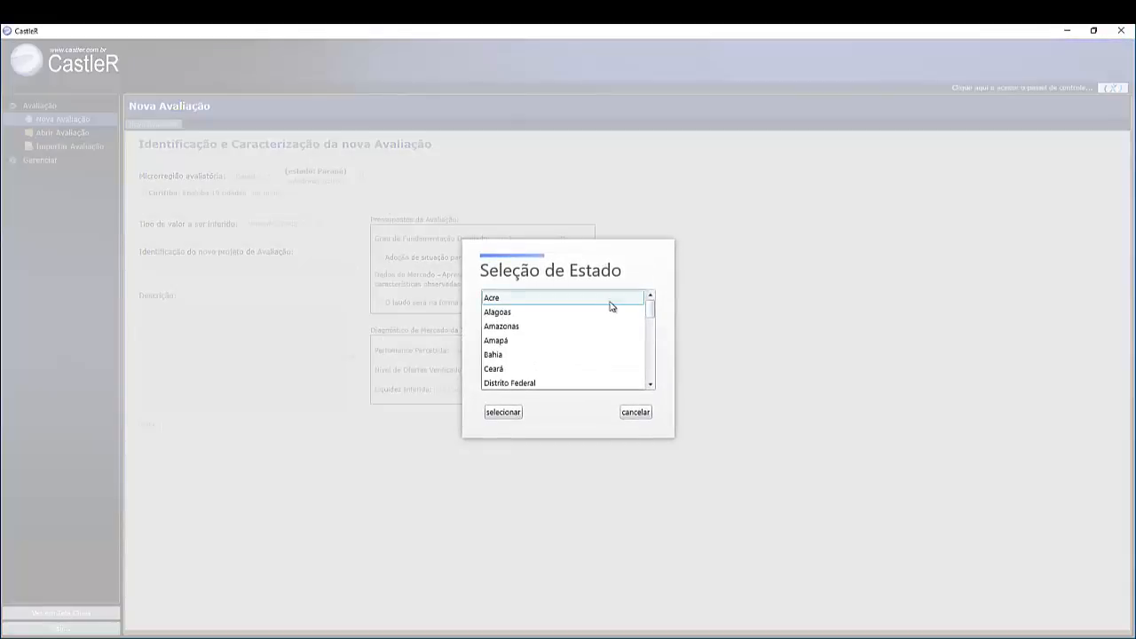
{"action": "mouse_move", "coordinate": [653, 308]}
{"action": "left_mouse_down"}
{"action": "mouse_move", "coordinate": [662, 375]}
{"action": "mouse_move", "coordinate": [654, 299]}
{"action": "left_mouse_up"}
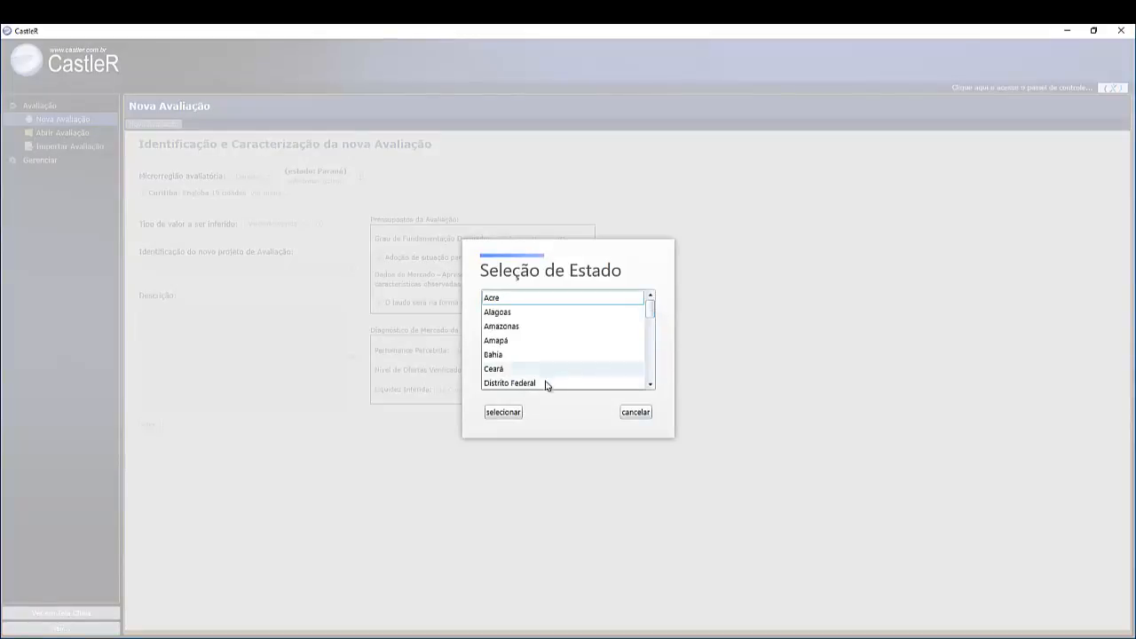
{"action": "scroll", "coordinate": [504, 352], "scroll_direction": "down", "scroll_amount": 6}
{"action": "scroll", "coordinate": [505, 351], "scroll_direction": "down", "scroll_amount": 1}
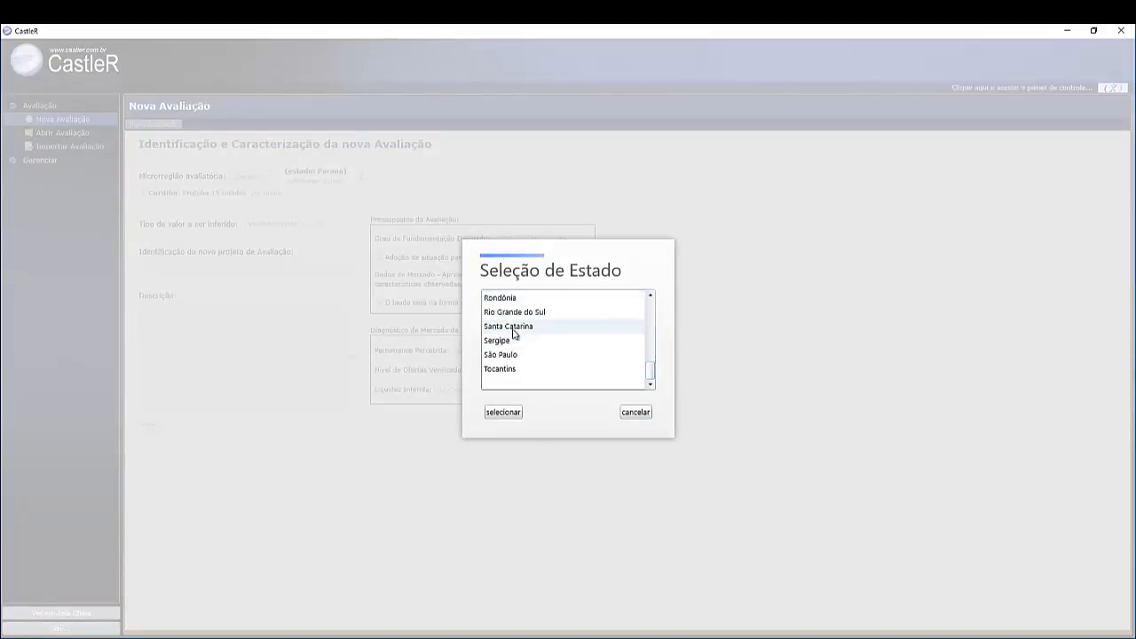
{"action": "scroll", "coordinate": [516, 341], "scroll_direction": "up", "scroll_amount": 3}
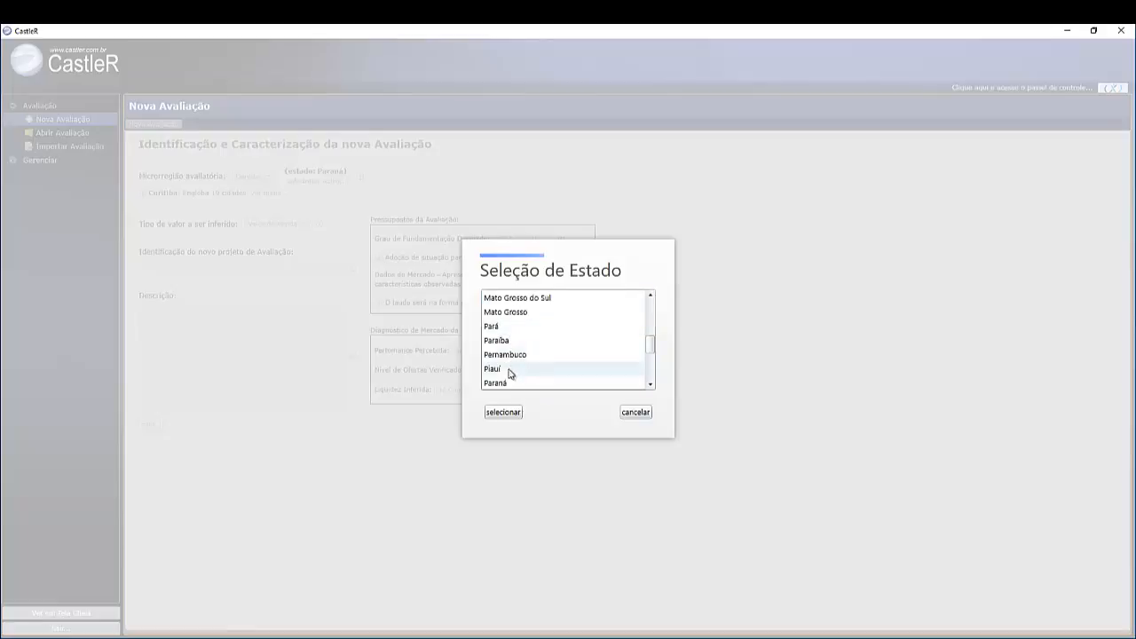
{"action": "left_click", "coordinate": [510, 381]}
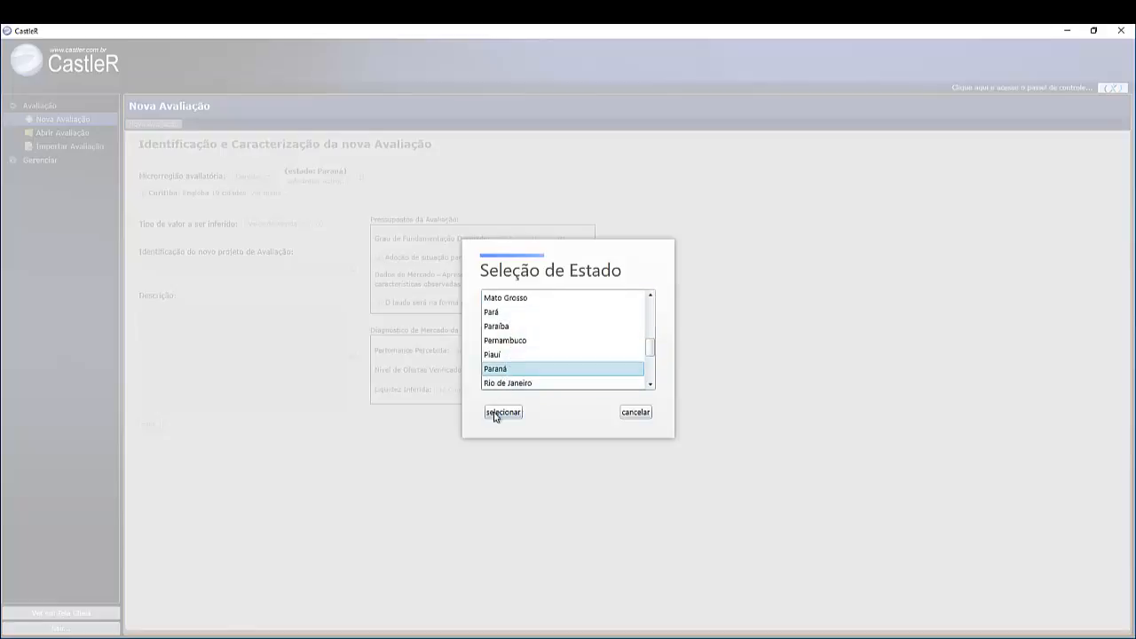
{"action": "left_click", "coordinate": [501, 414]}
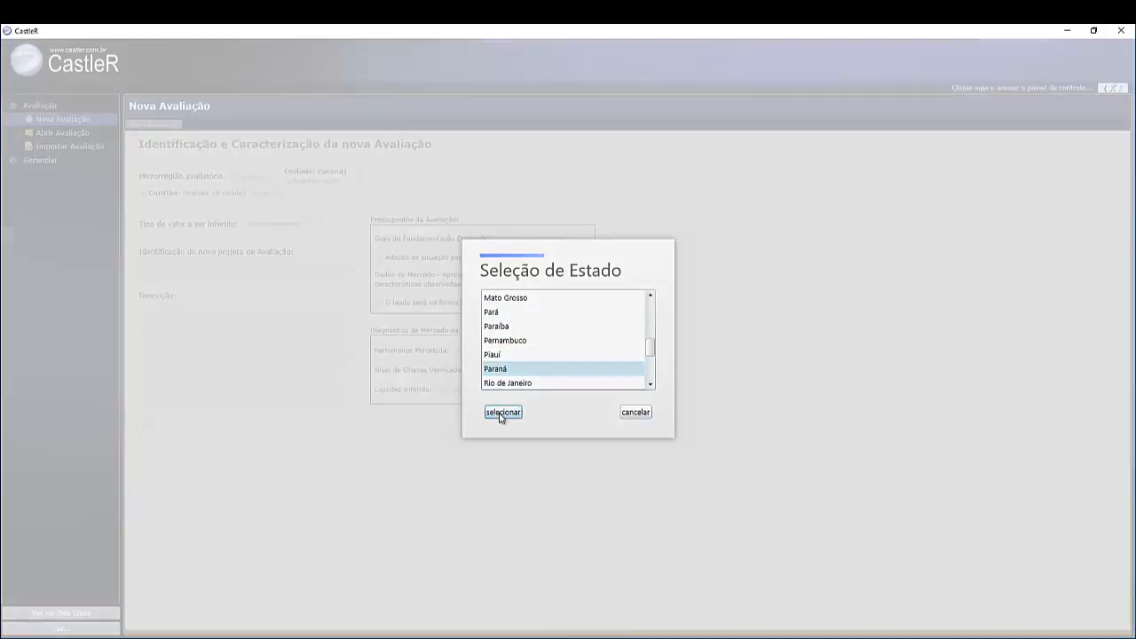
{"action": "left_click", "coordinate": [262, 178]}
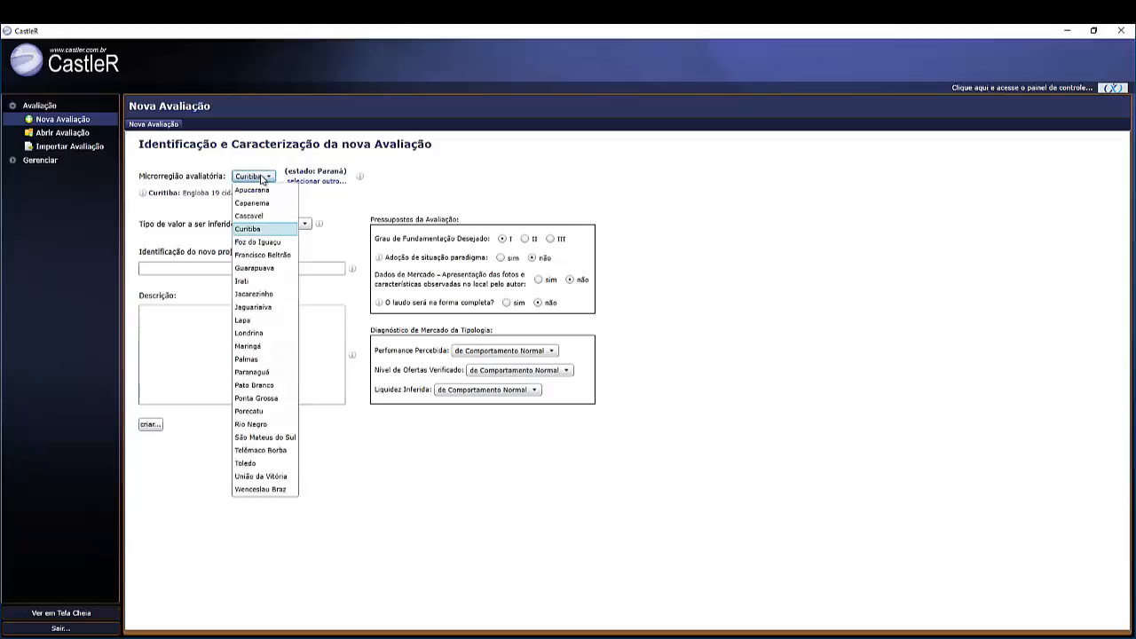
{"action": "left_click", "coordinate": [259, 229]}
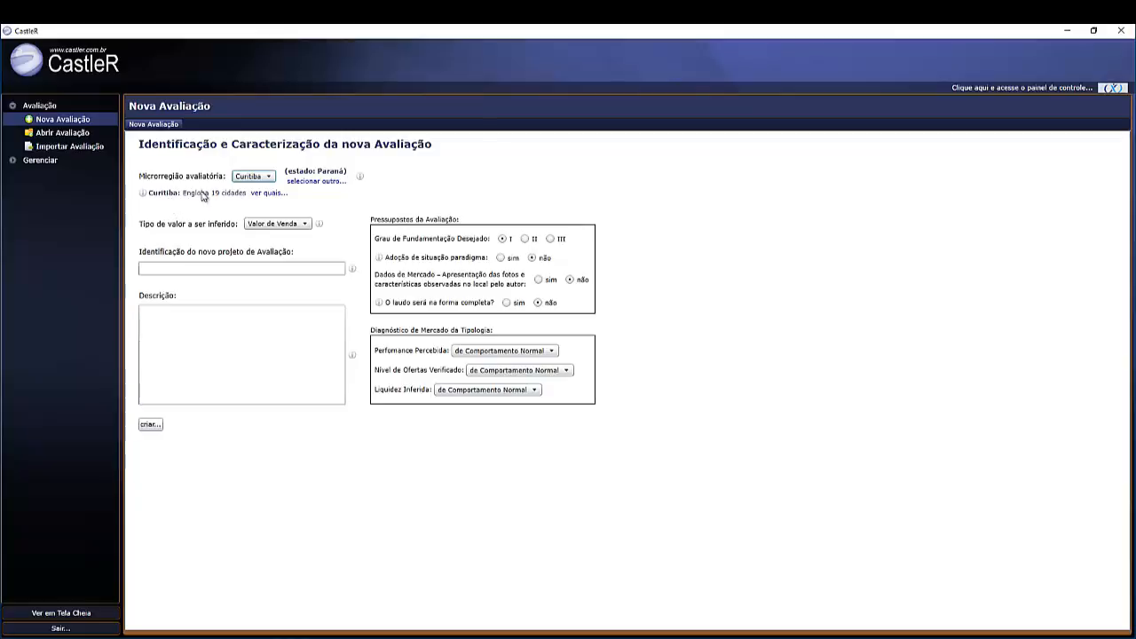
- Examine the list of cities covered by the Curitiba microregion
{"action": "left_click", "coordinate": [270, 196]}
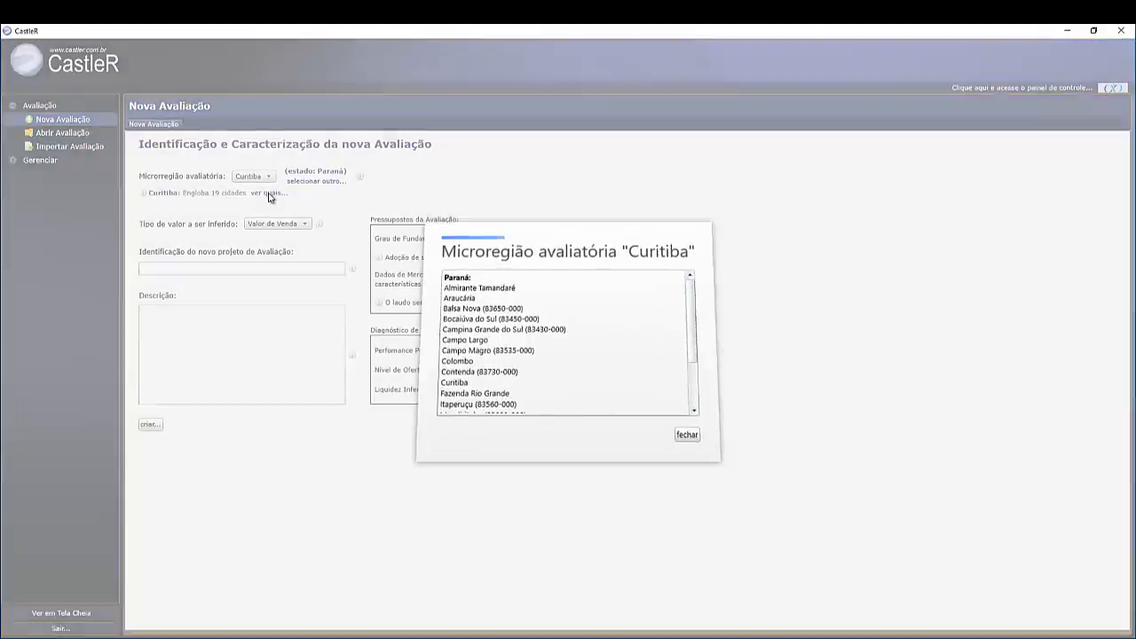
{"action": "left_click_drag", "start_coordinate": [692, 306], "coordinate": [698, 370]}
{"action": "scroll", "coordinate": [514, 283], "scroll_direction": "up", "scroll_amount": 5}
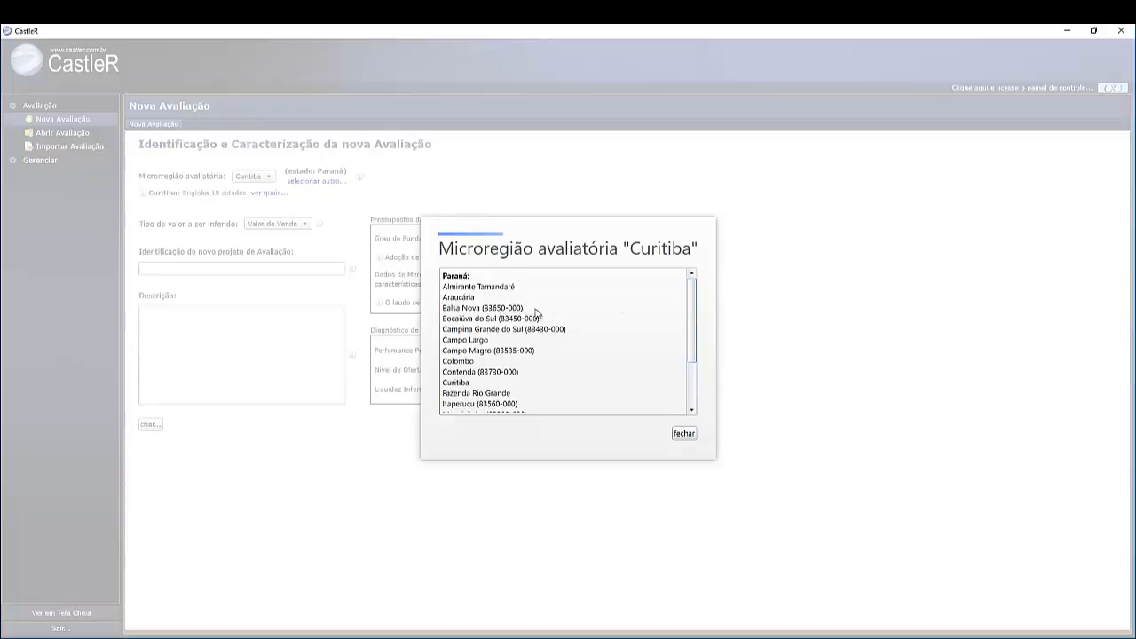
{"action": "mouse_move", "coordinate": [691, 310]}
{"action": "left_mouse_down"}
{"action": "mouse_move", "coordinate": [691, 358]}
{"action": "mouse_move", "coordinate": [689, 306]}
{"action": "left_mouse_up"}
{"action": "left_click", "coordinate": [684, 433]}
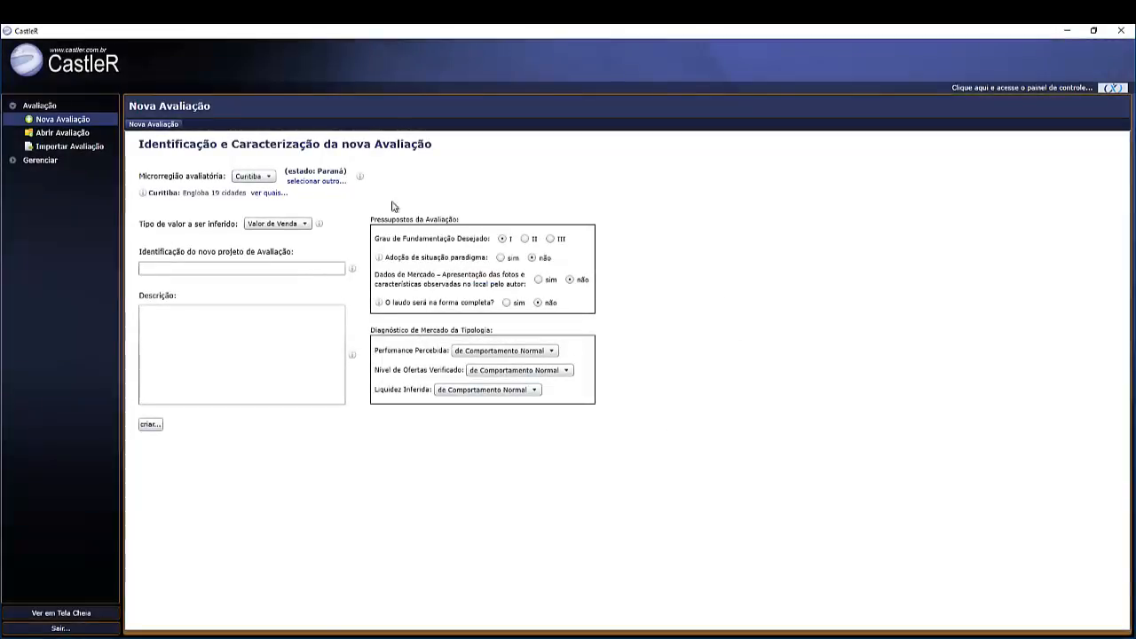
- Keep Valor de Venda as the value type and identify the project as "Apartamento no Agua Verde"
{"action": "left_click", "coordinate": [295, 225]}
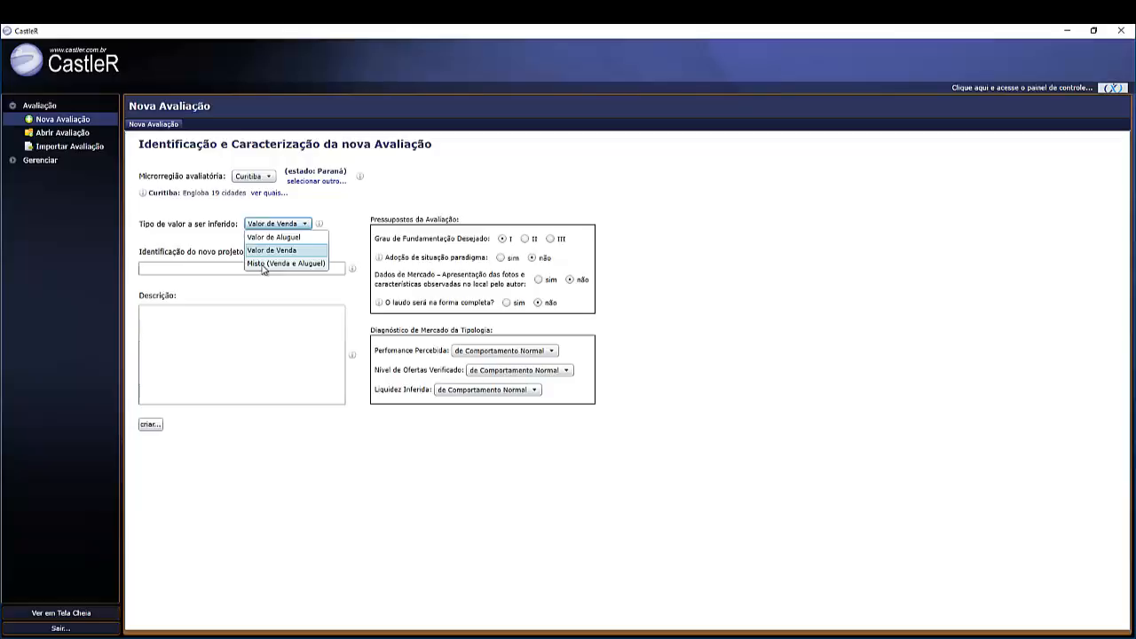
{"action": "left_click", "coordinate": [263, 270]}
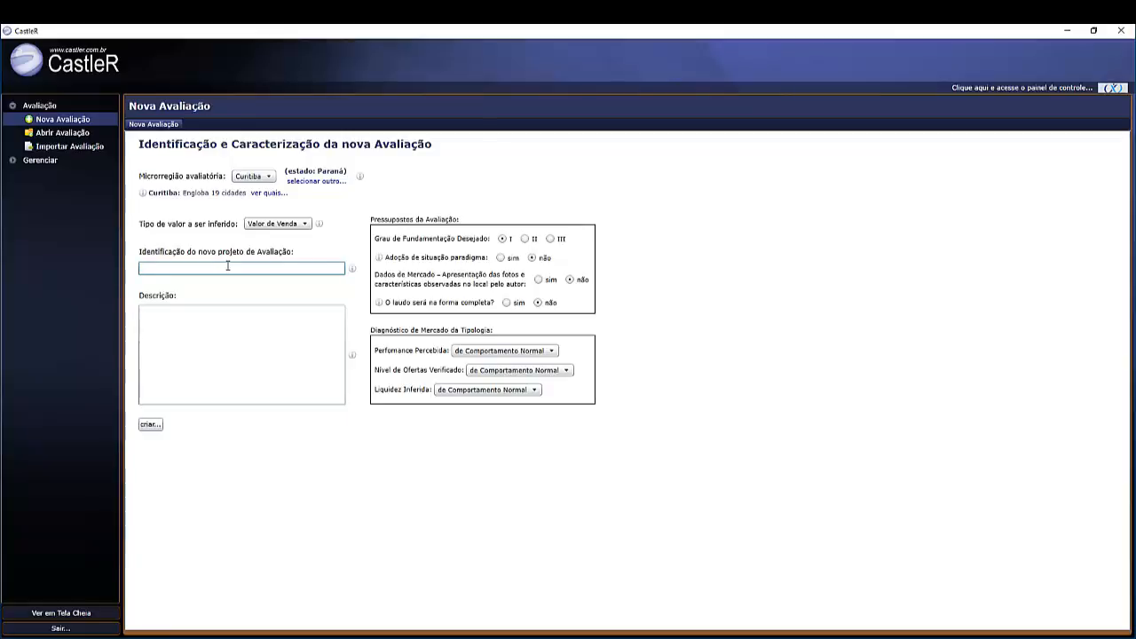
{"action": "type", "text": "Apartamento no Agua Verde"}
{"action": "key", "text": "Tab"}
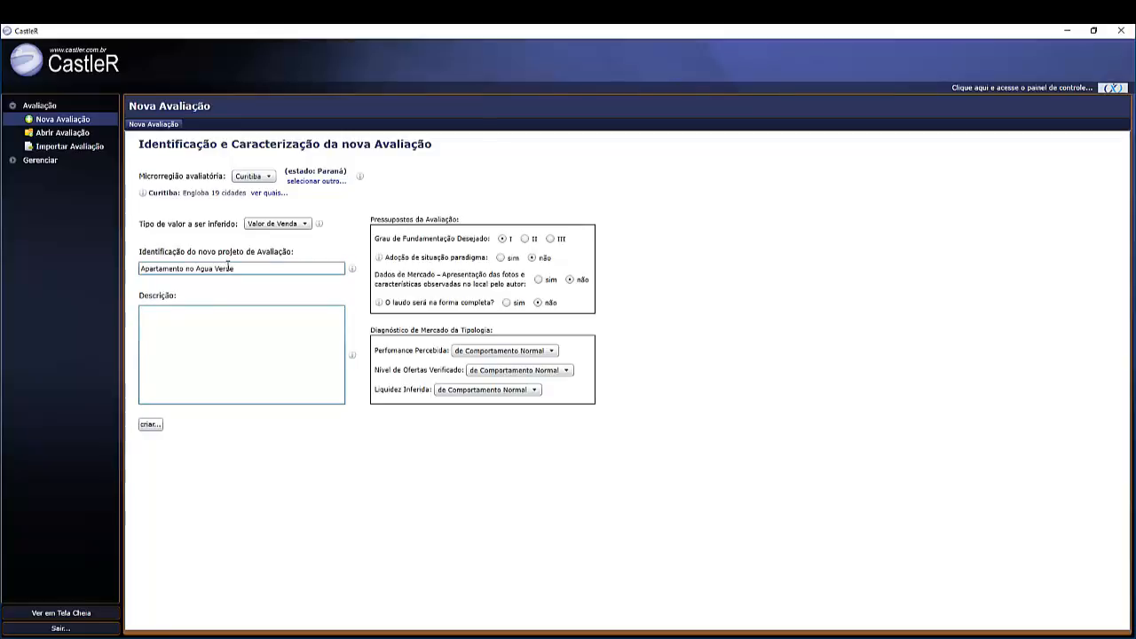
- Enter the project description "Avaliação de um apartamento no bairro Agua Verde"
{"action": "type", "text": "Avaliação de um apartamento"}
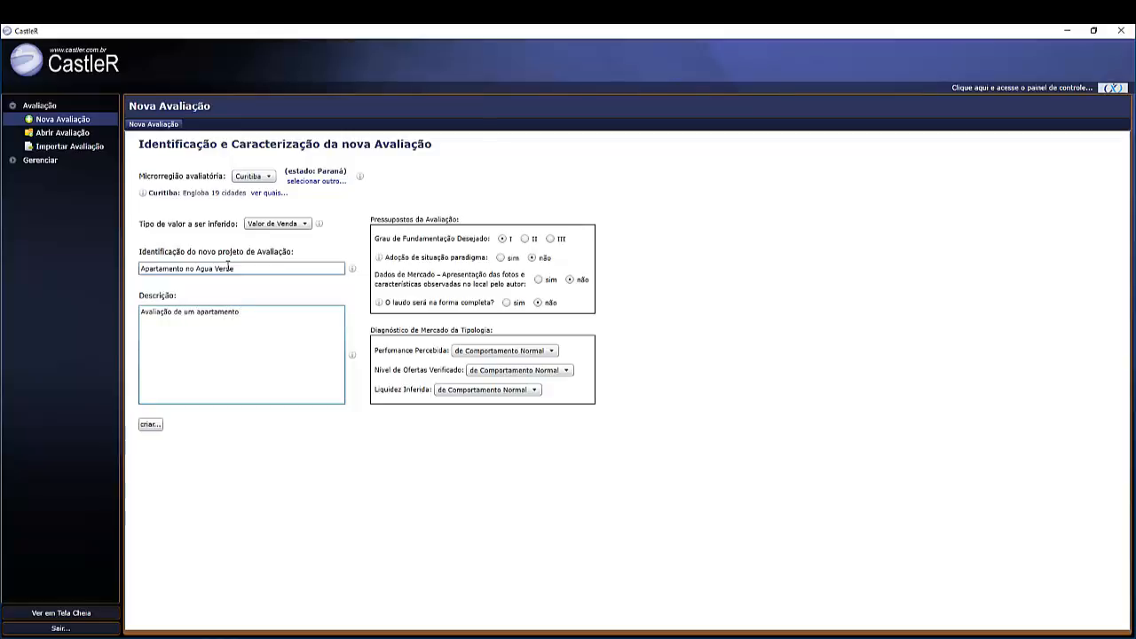
{"action": "type", "text": " no bairro aguarde"}
{"action": "key", "text": "BackSpace"}
{"action": "type", "text": "Agua Verde"}
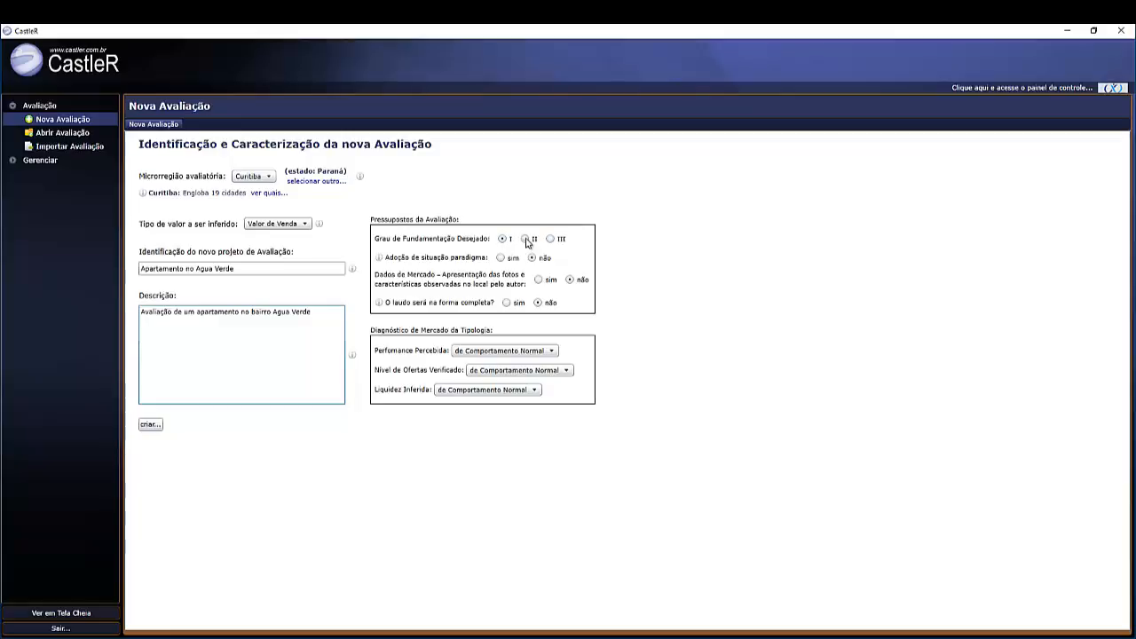
- Set the desired grau de fundamentação to II, with não for paradigm situation, market data photos and complete report
{"action": "left_click", "coordinate": [526, 240]}
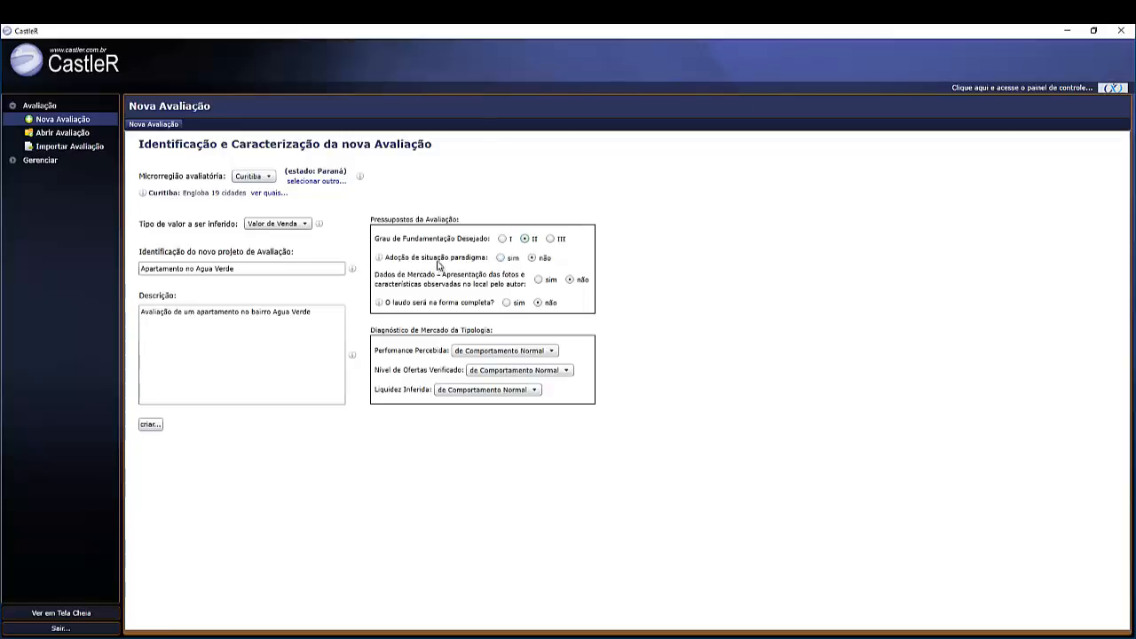
{"action": "left_click", "coordinate": [501, 258]}
{"action": "left_click", "coordinate": [530, 257]}
{"action": "left_click", "coordinate": [538, 280]}
{"action": "left_click", "coordinate": [569, 280]}
{"action": "left_click", "coordinate": [507, 303]}
{"action": "left_click", "coordinate": [537, 304]}
- Set the market diagnosis to Recessiva performance, Alto offer level and Baixa liquidity
{"action": "left_click", "coordinate": [497, 353]}
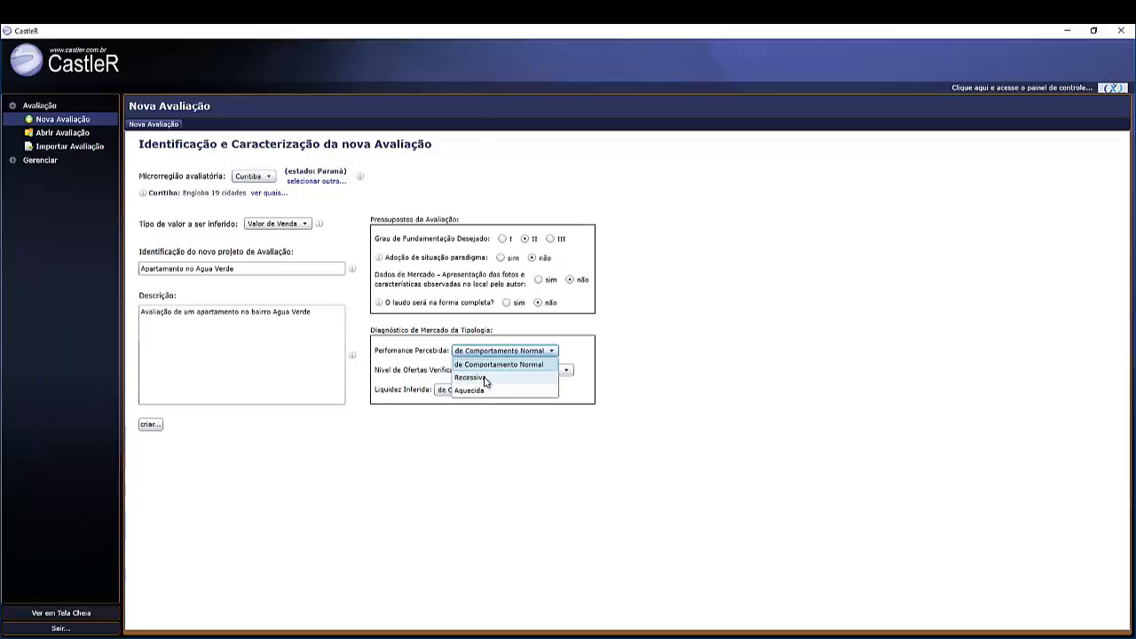
{"action": "left_click", "coordinate": [484, 379]}
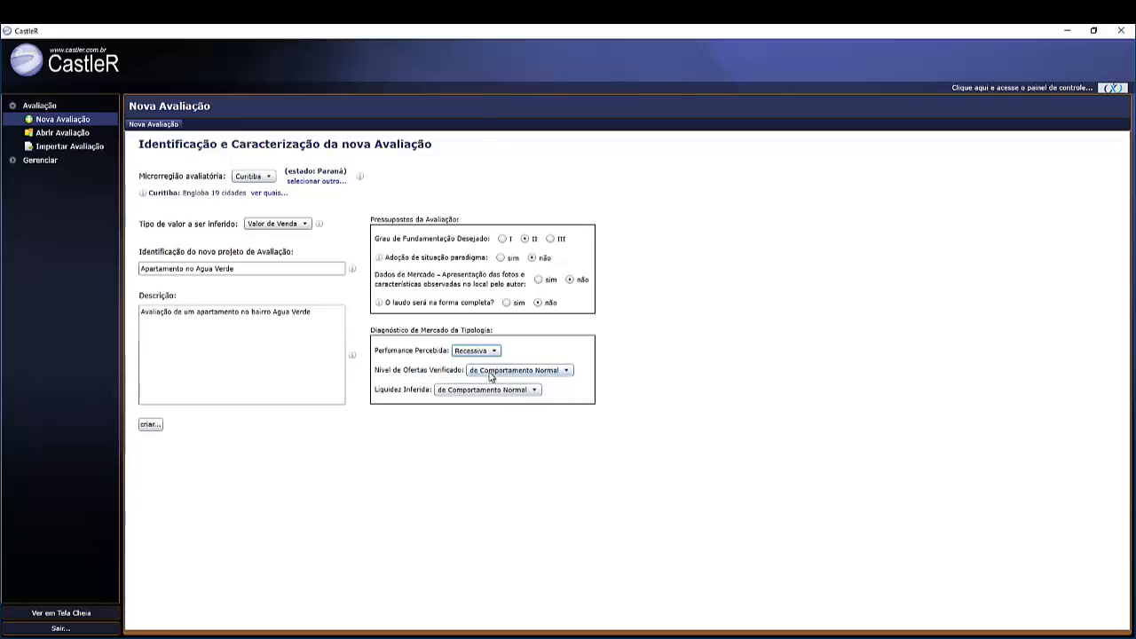
{"action": "left_click", "coordinate": [511, 371]}
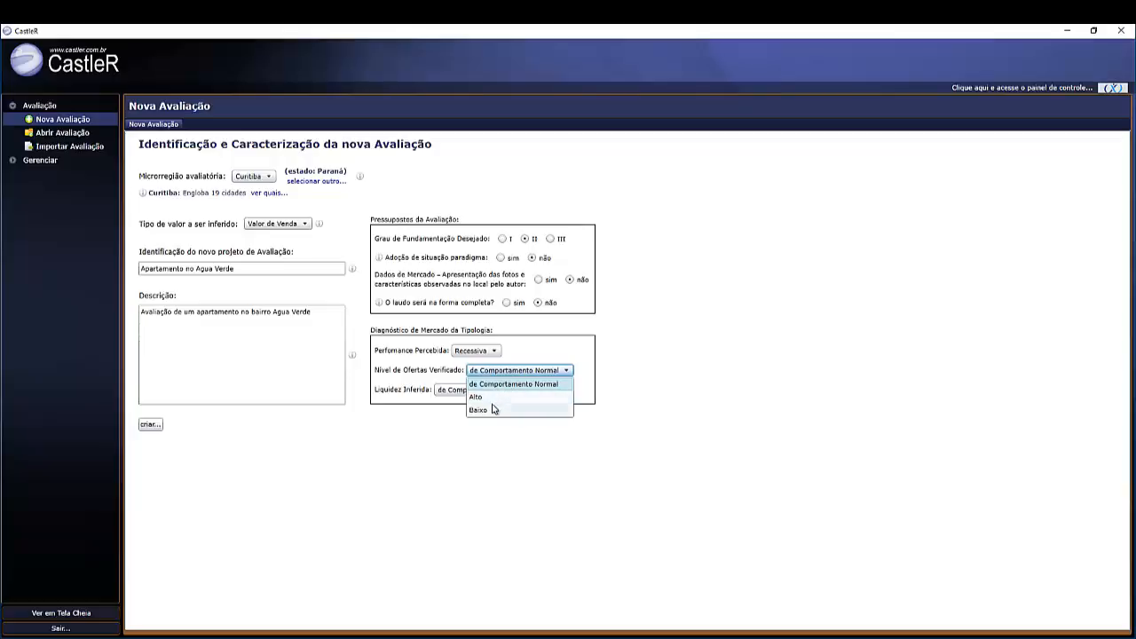
{"action": "left_click", "coordinate": [492, 399]}
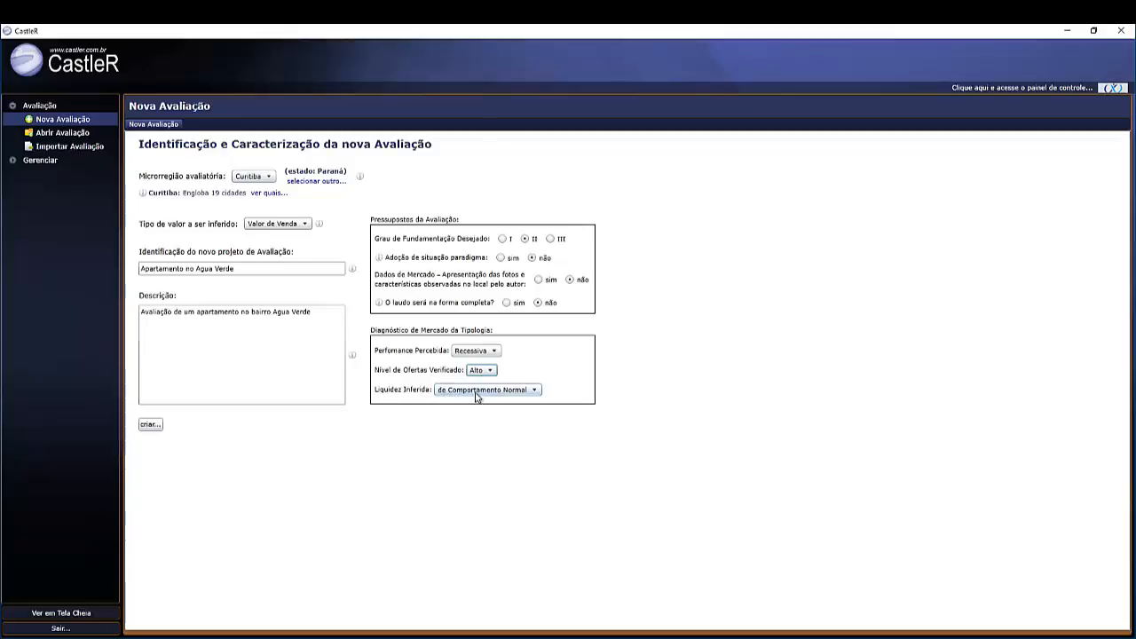
{"action": "left_click", "coordinate": [479, 391]}
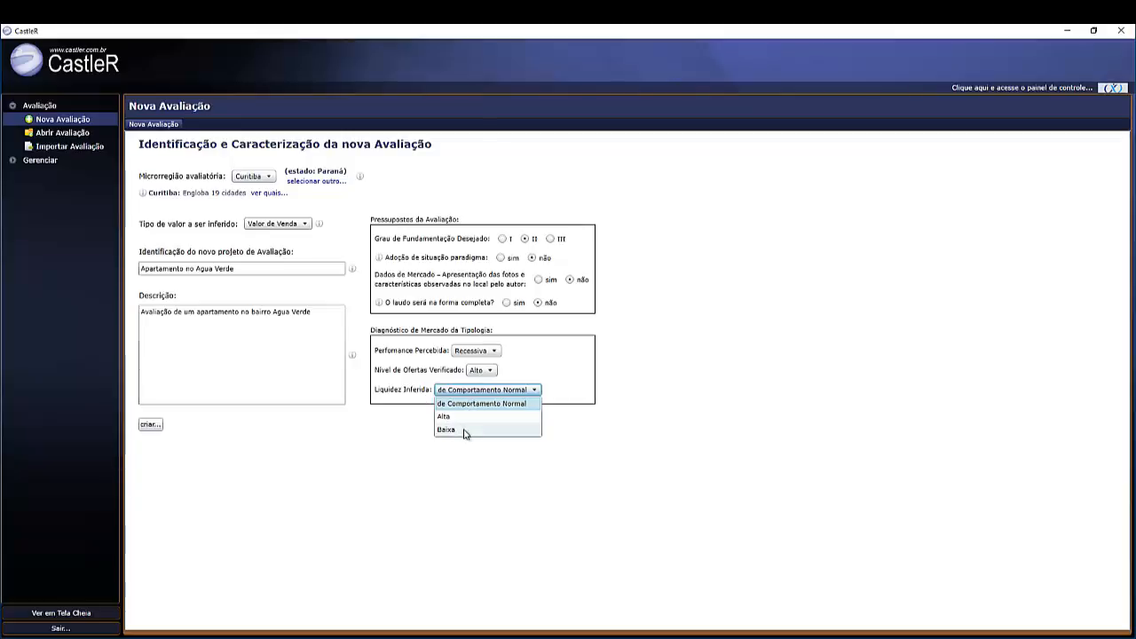
{"action": "left_click", "coordinate": [464, 431]}
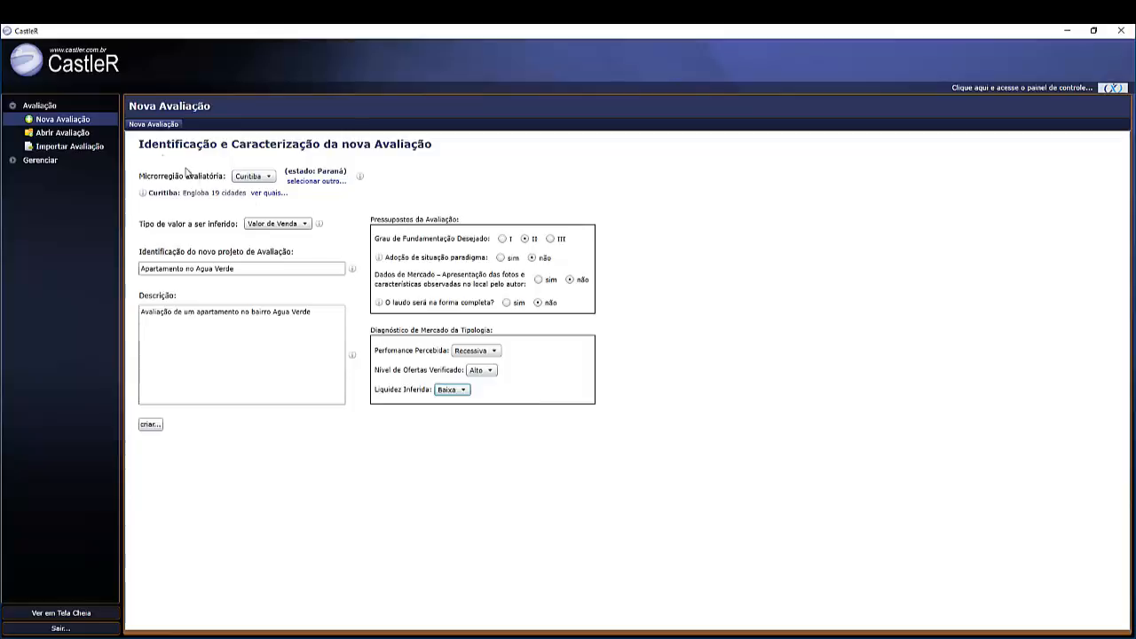
- Create the project with the Apartamento typology and start it as a conventional appraisal
{"action": "left_click", "coordinate": [151, 426]}
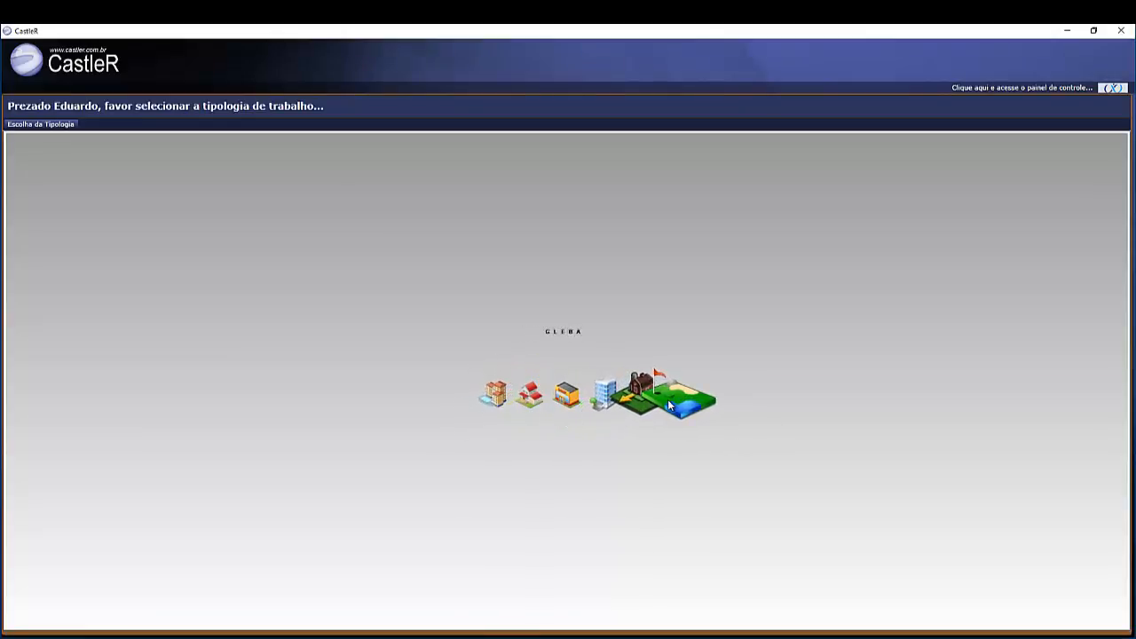
{"action": "left_click", "coordinate": [494, 410]}
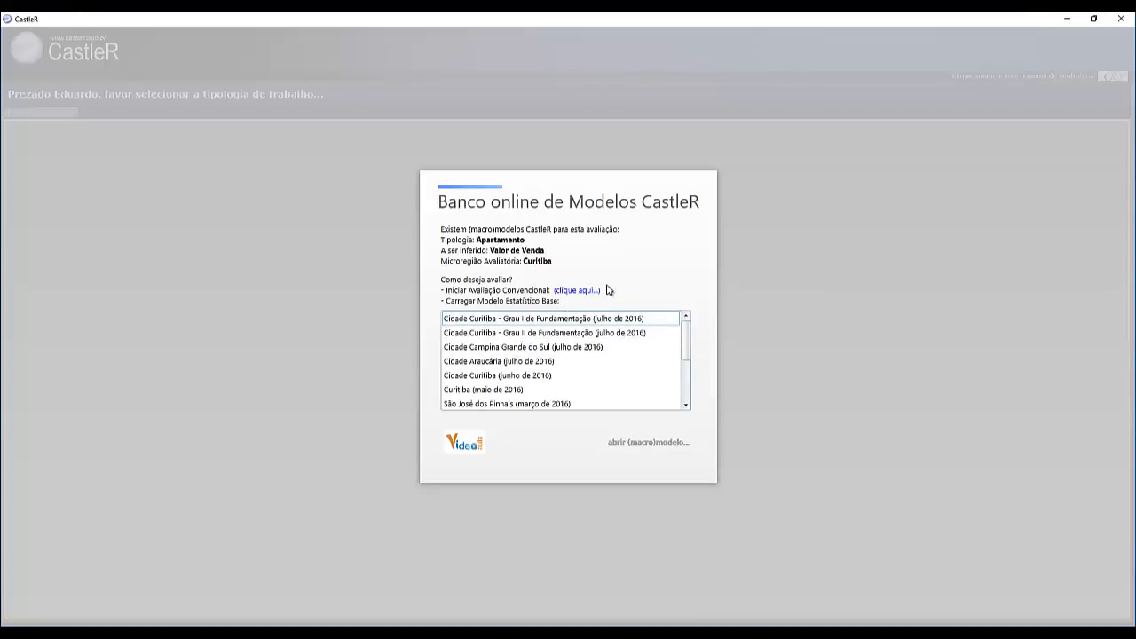
{"action": "left_click", "coordinate": [572, 292]}
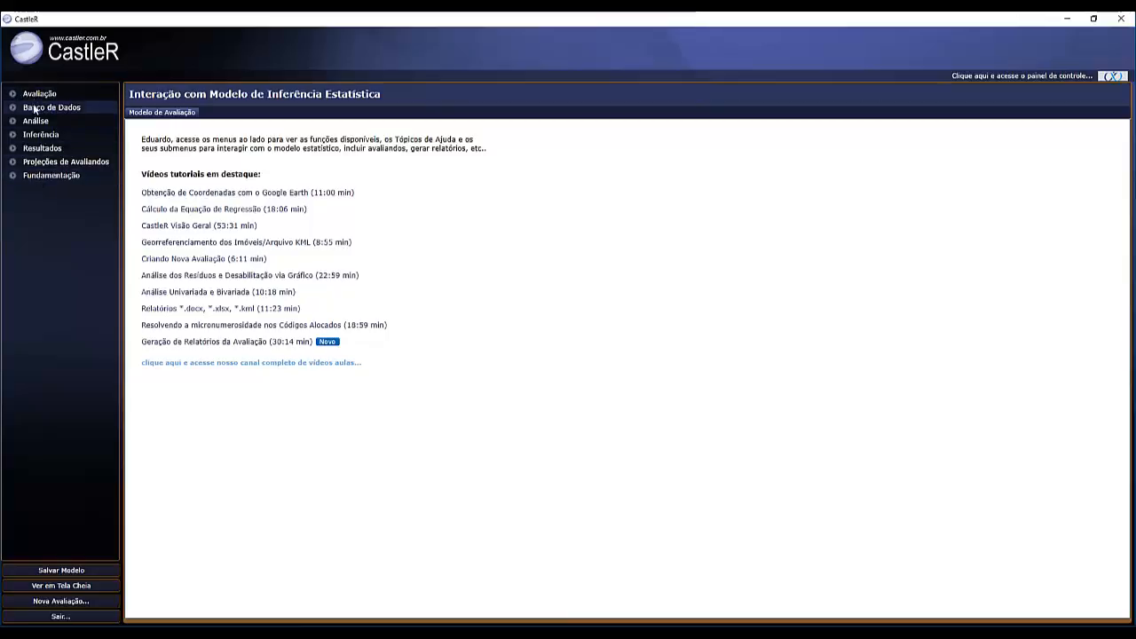
- Expand every function group of the new appraisal model, from Avaliação to Fundamentação, to review the available functions
{"action": "left_click", "coordinate": [13, 95]}
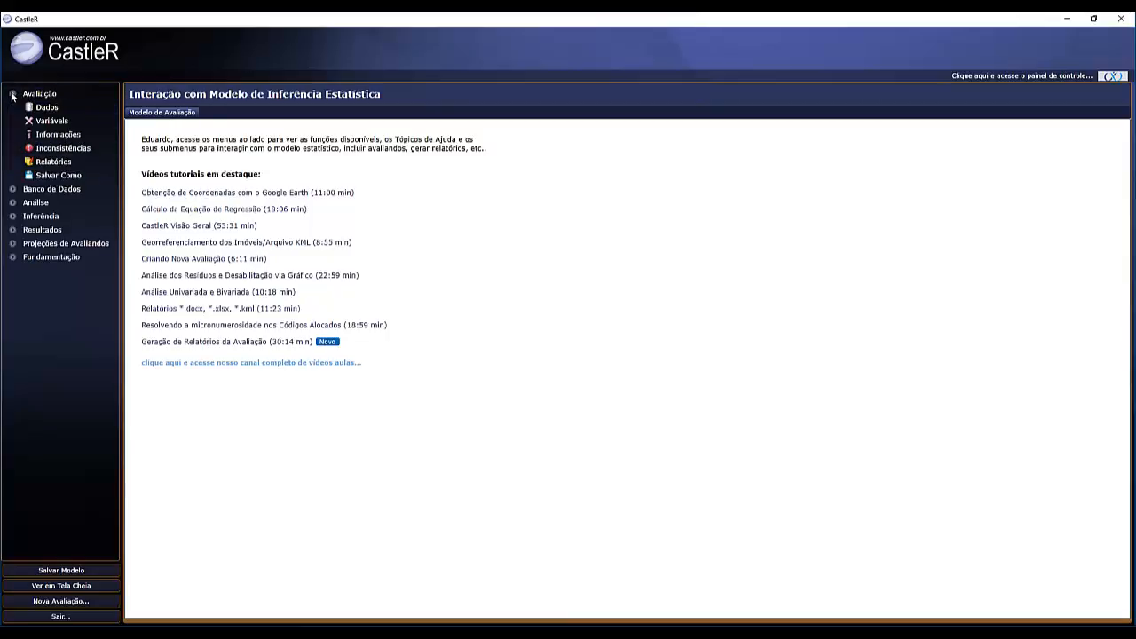
{"action": "left_click", "coordinate": [13, 190]}
{"action": "left_click", "coordinate": [12, 244]}
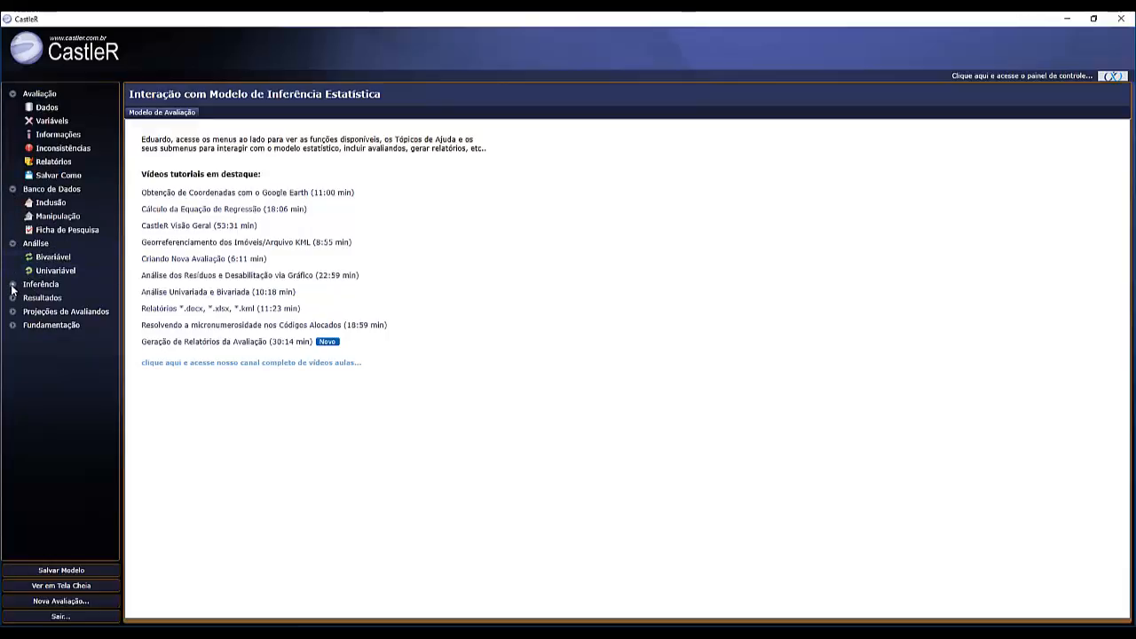
{"action": "left_click", "coordinate": [13, 285]}
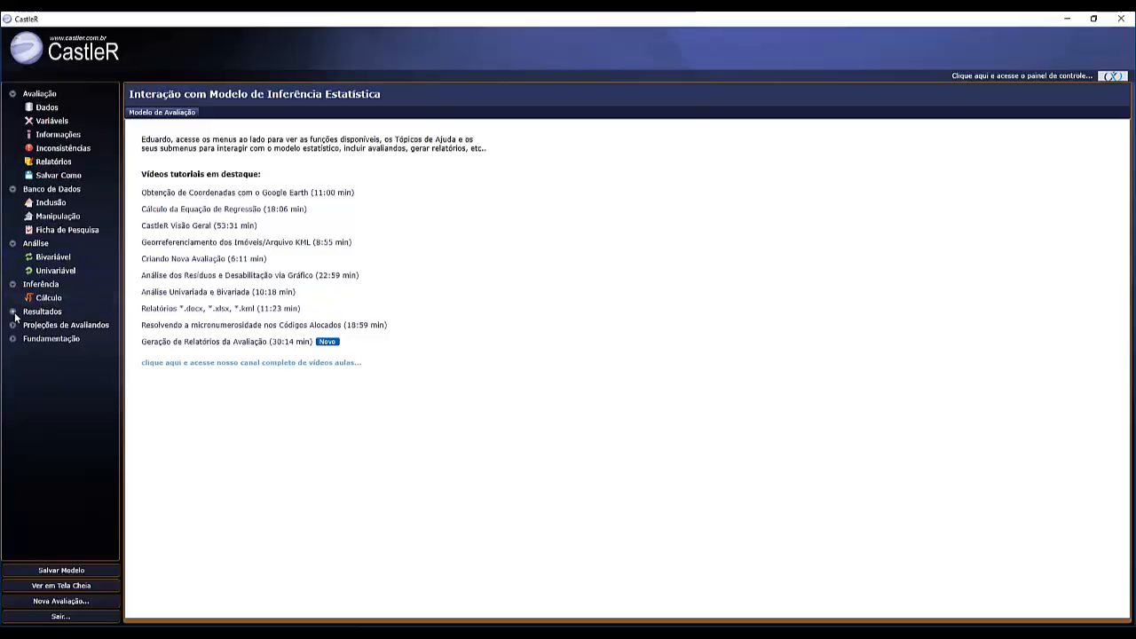
{"action": "left_click", "coordinate": [13, 312]}
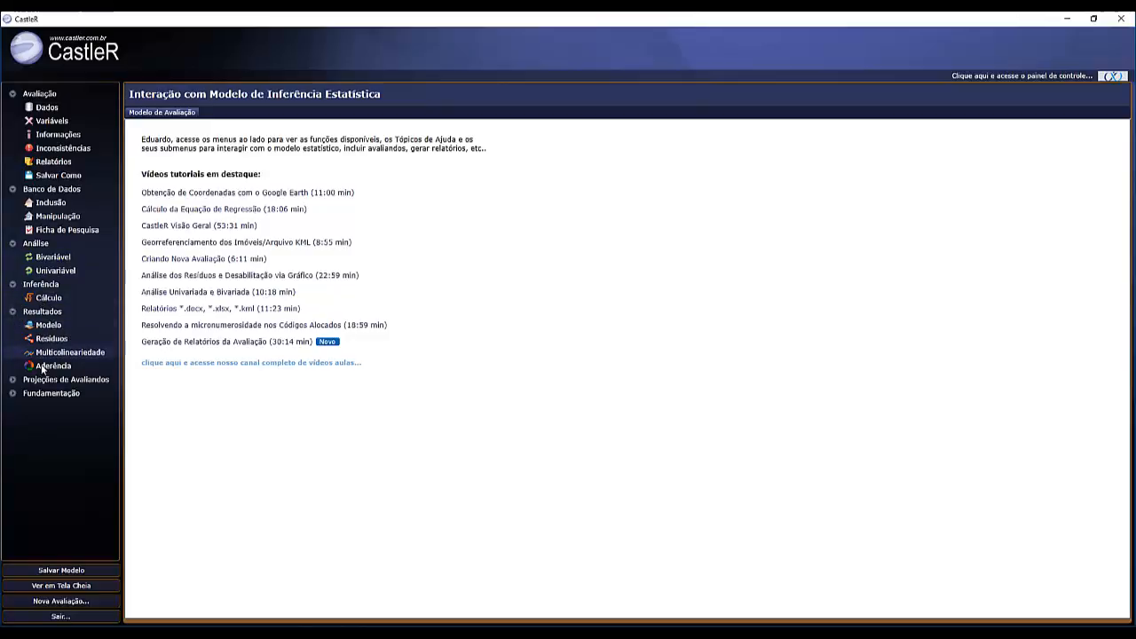
{"action": "left_click", "coordinate": [12, 380]}
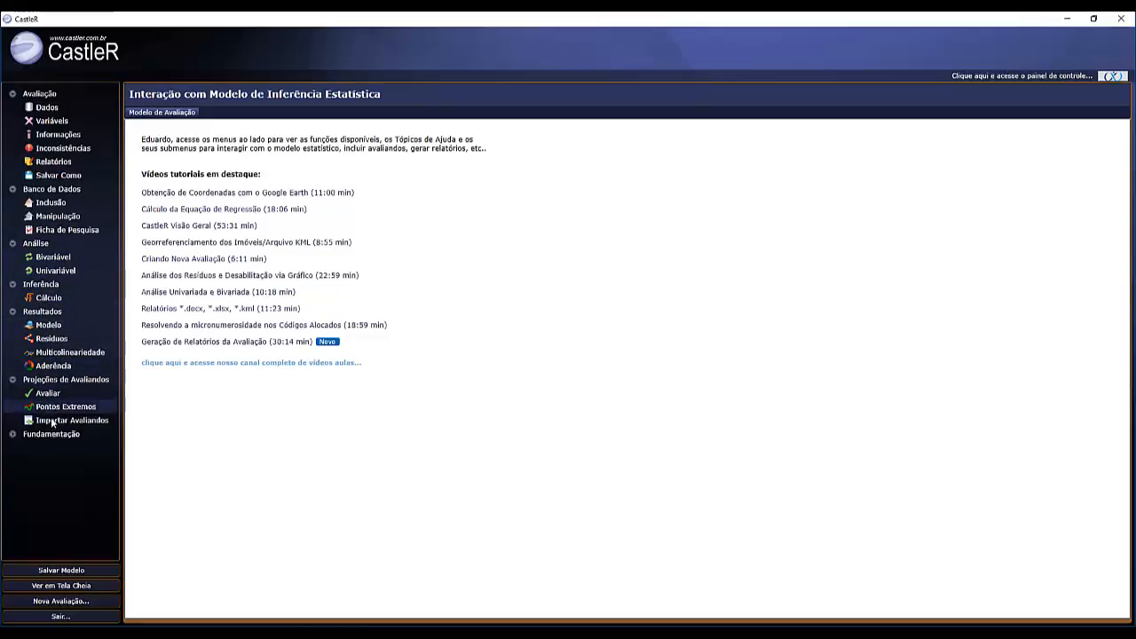
{"action": "left_click", "coordinate": [16, 435]}
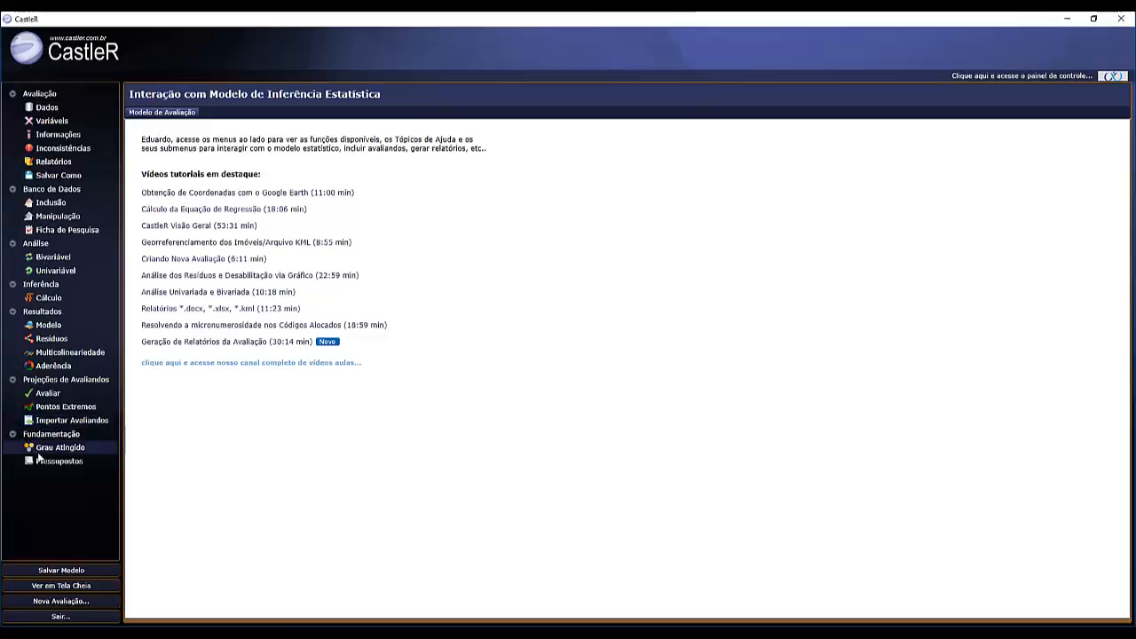
- Return to the start screen and open the existing local-disk model Apto Curitiba.rgn from 0 - Regression, Modelos Estatísticos, Curitiba on drive E
{"action": "left_click", "coordinate": [64, 602]}
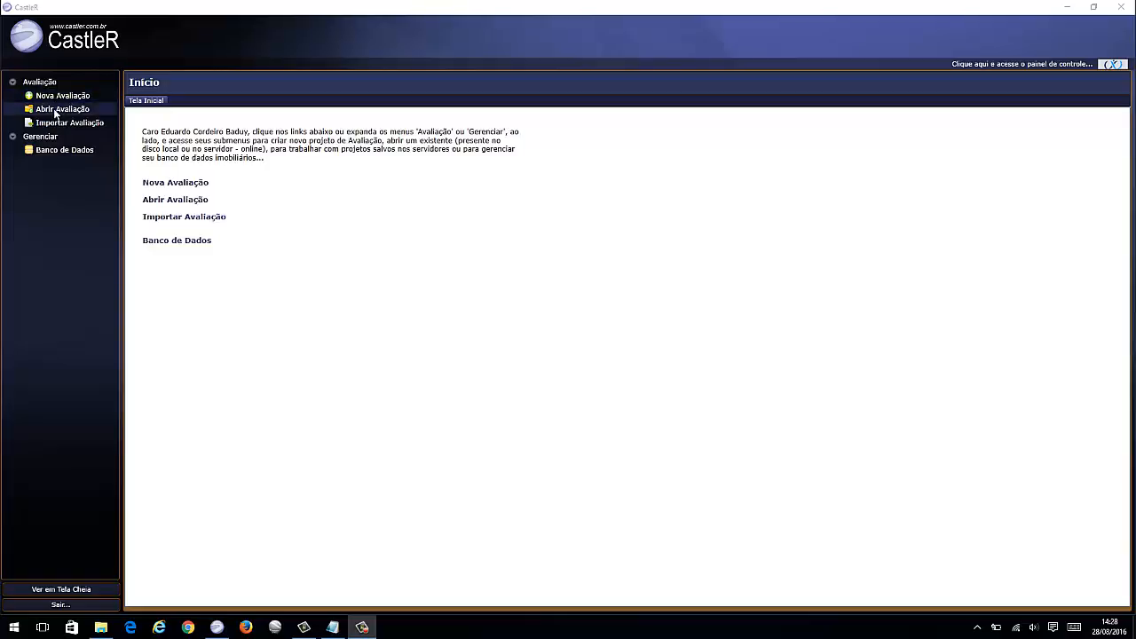
{"action": "left_click", "coordinate": [56, 110]}
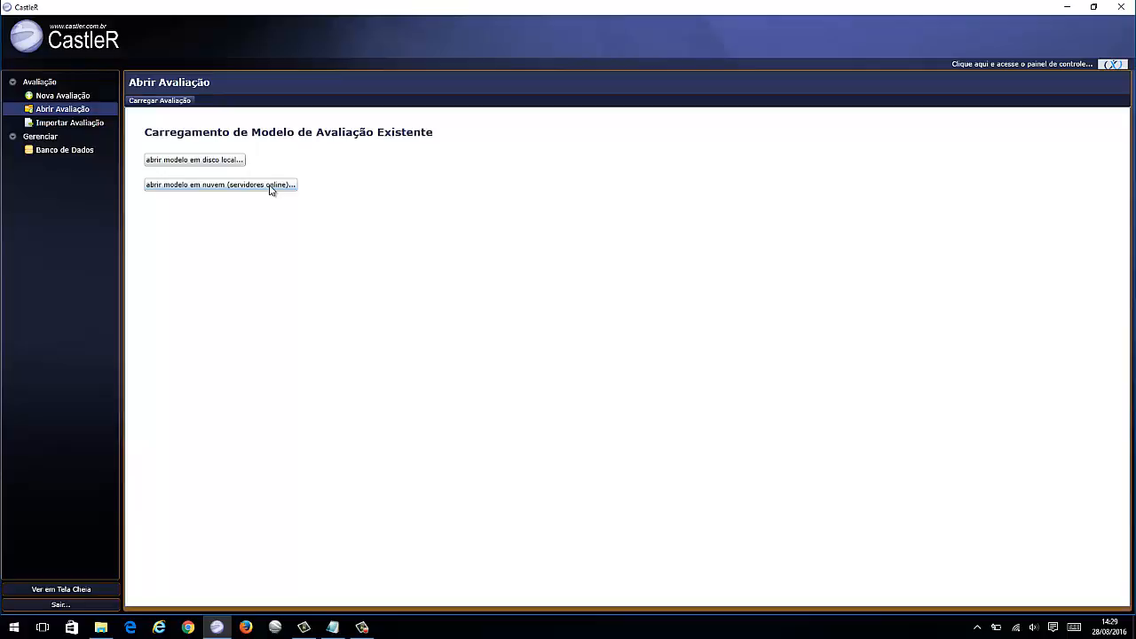
{"action": "left_click", "coordinate": [200, 165]}
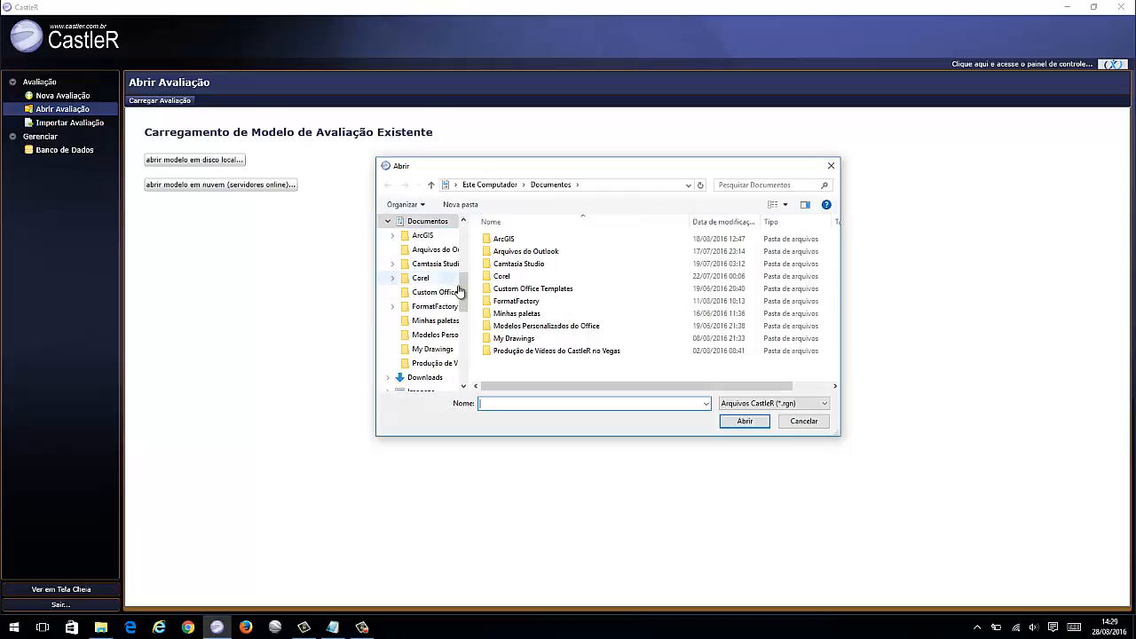
{"action": "left_click_drag", "start_coordinate": [460, 293], "coordinate": [465, 327]}
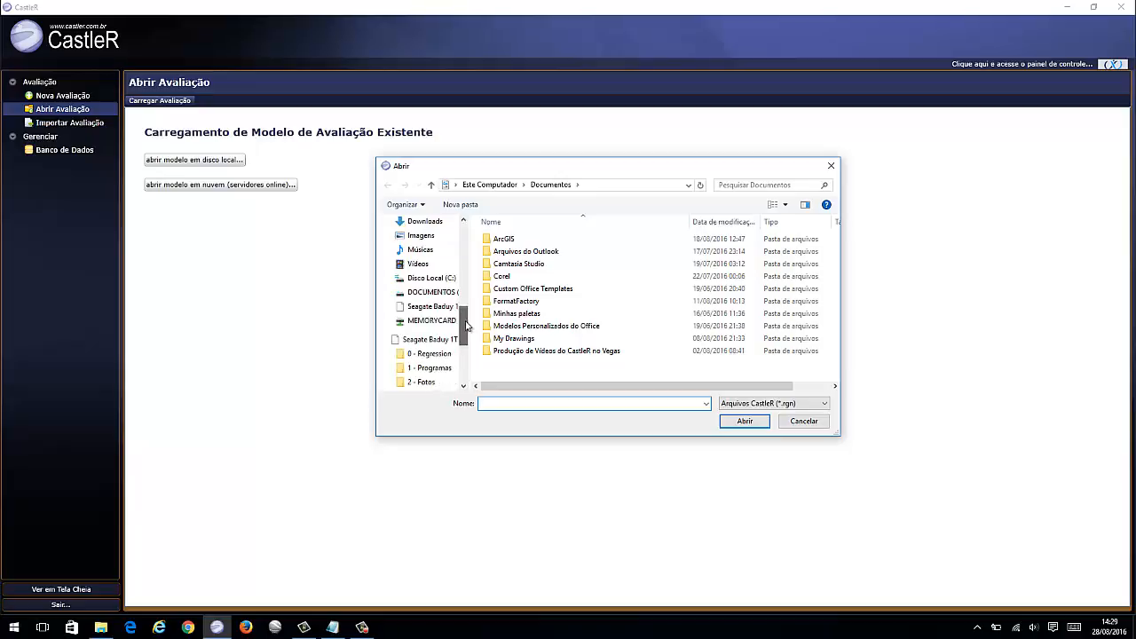
{"action": "left_click", "coordinate": [444, 307]}
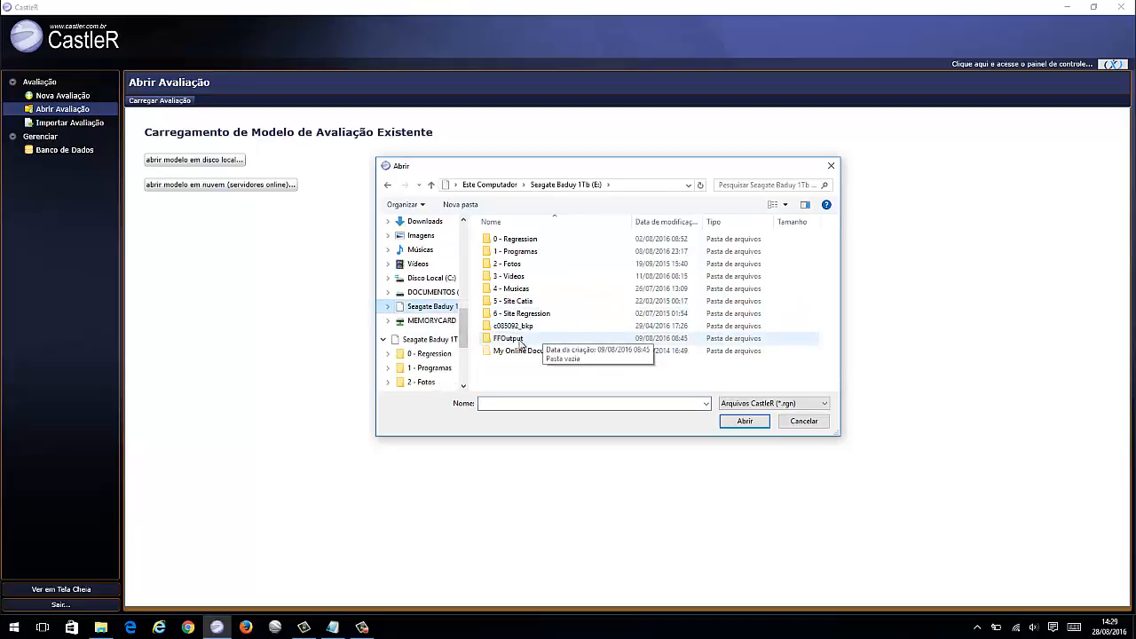
{"action": "double_click", "coordinate": [513, 238]}
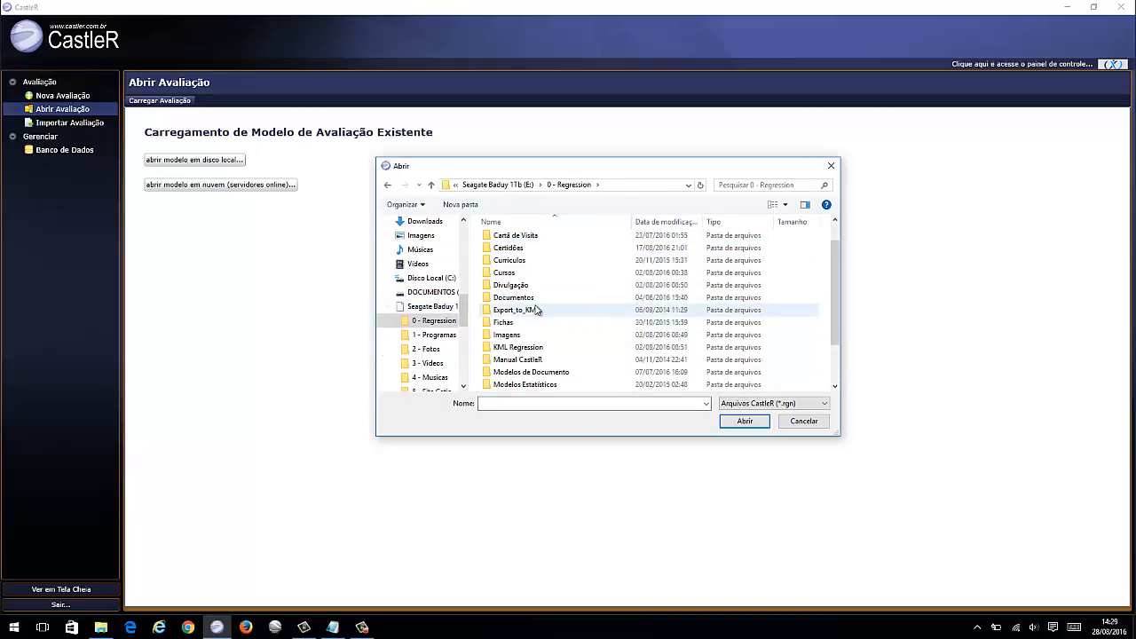
{"action": "scroll", "coordinate": [536, 310], "scroll_direction": "down", "scroll_amount": 1}
{"action": "double_click", "coordinate": [532, 347]}
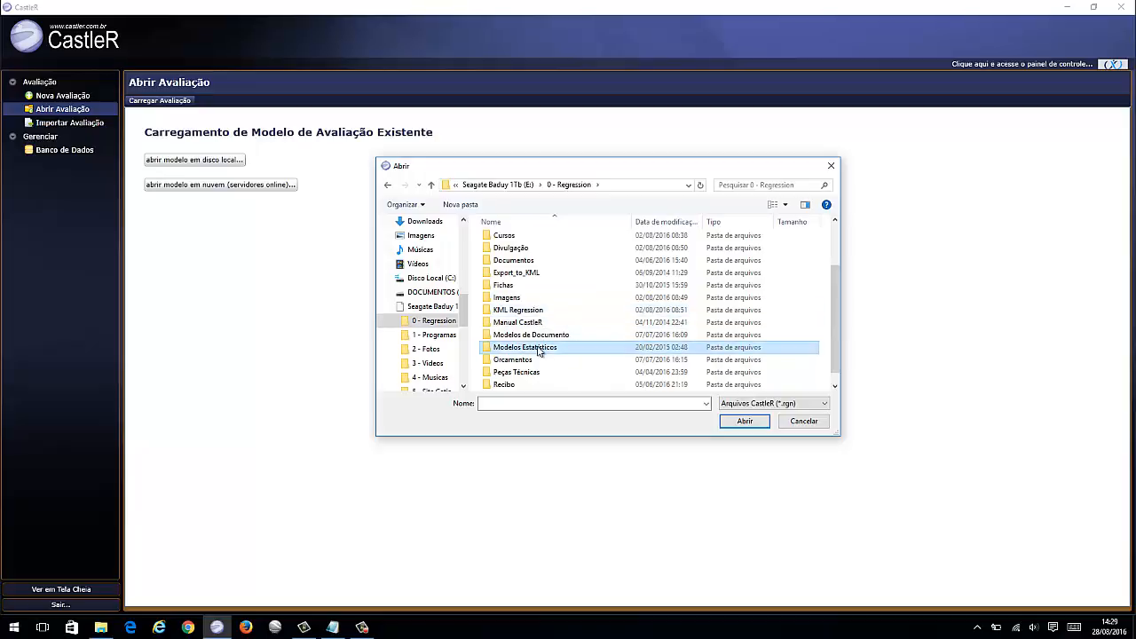
{"action": "left_click", "coordinate": [577, 332]}
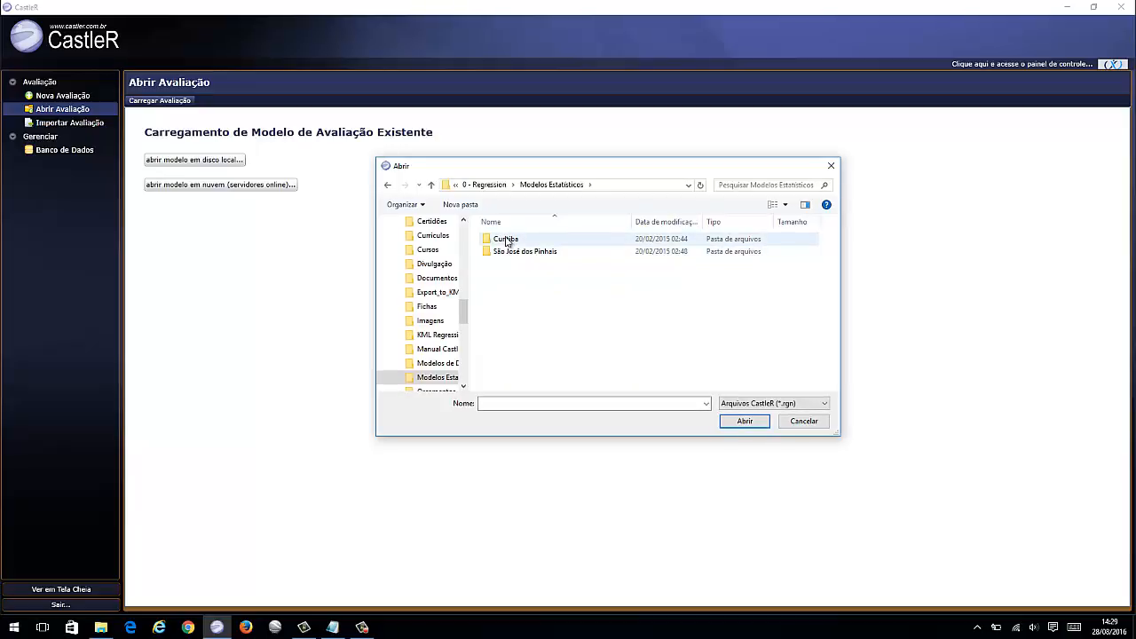
{"action": "double_click", "coordinate": [506, 241]}
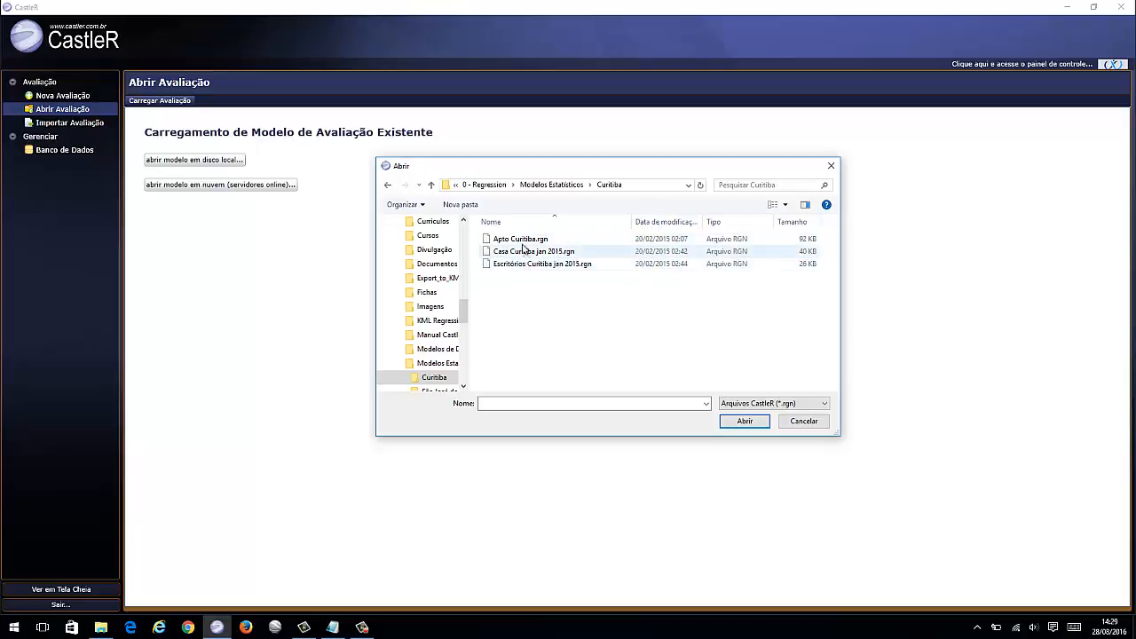
{"action": "left_click", "coordinate": [522, 240]}
{"action": "left_click", "coordinate": [744, 421]}
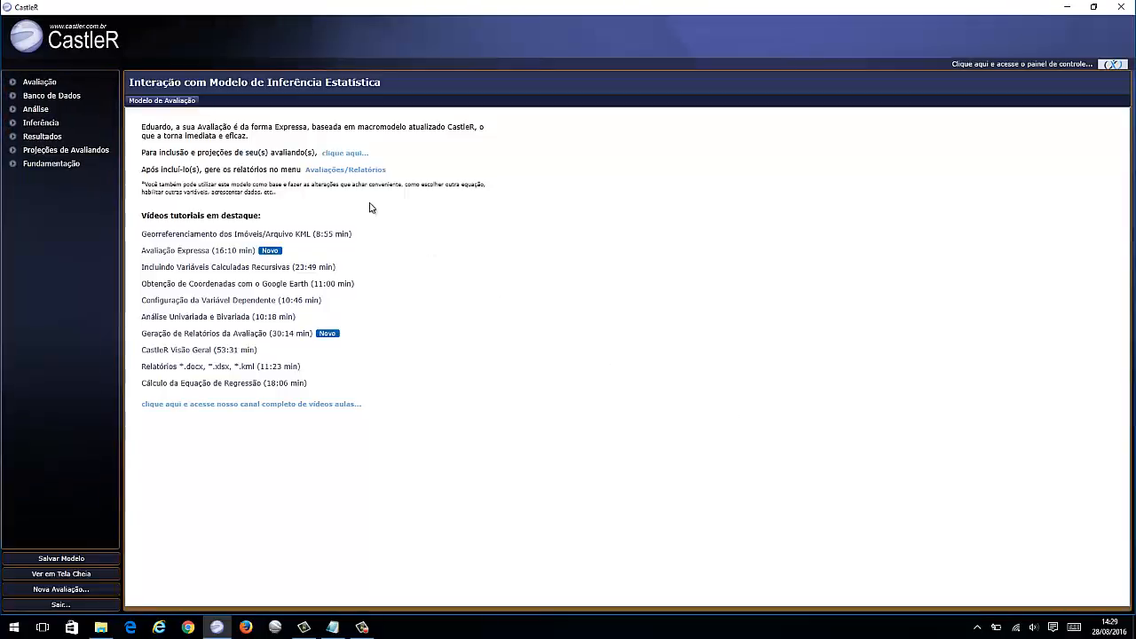
- Expand all function groups of the opened Apto Curitiba model to examine what each one offers
{"action": "left_click", "coordinate": [22, 82]}
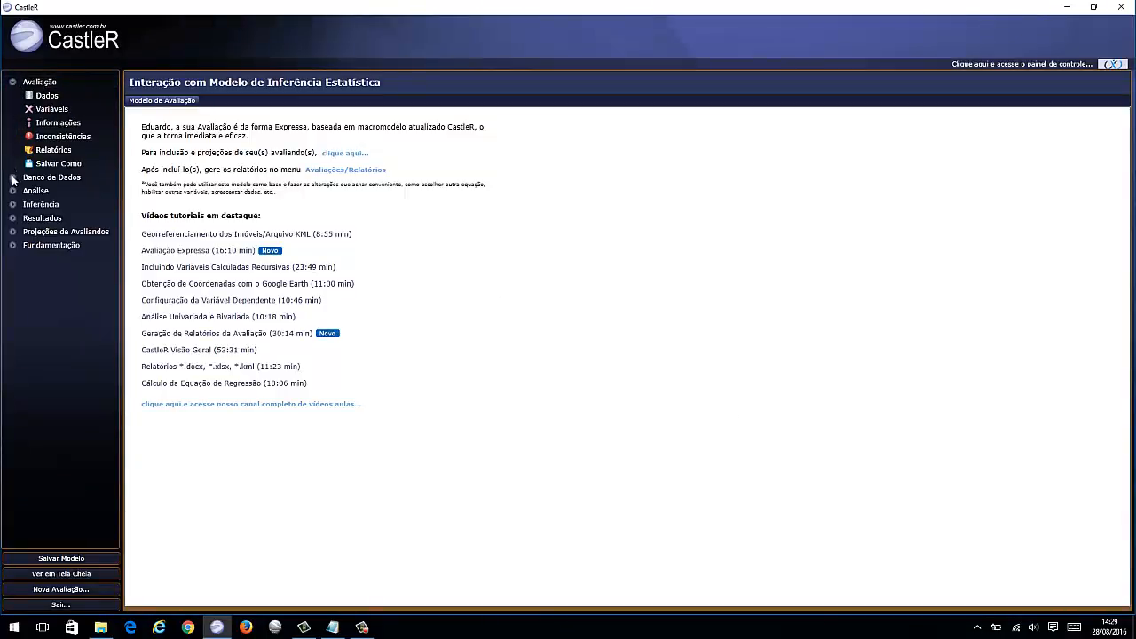
{"action": "left_click", "coordinate": [13, 178]}
{"action": "left_click", "coordinate": [13, 231]}
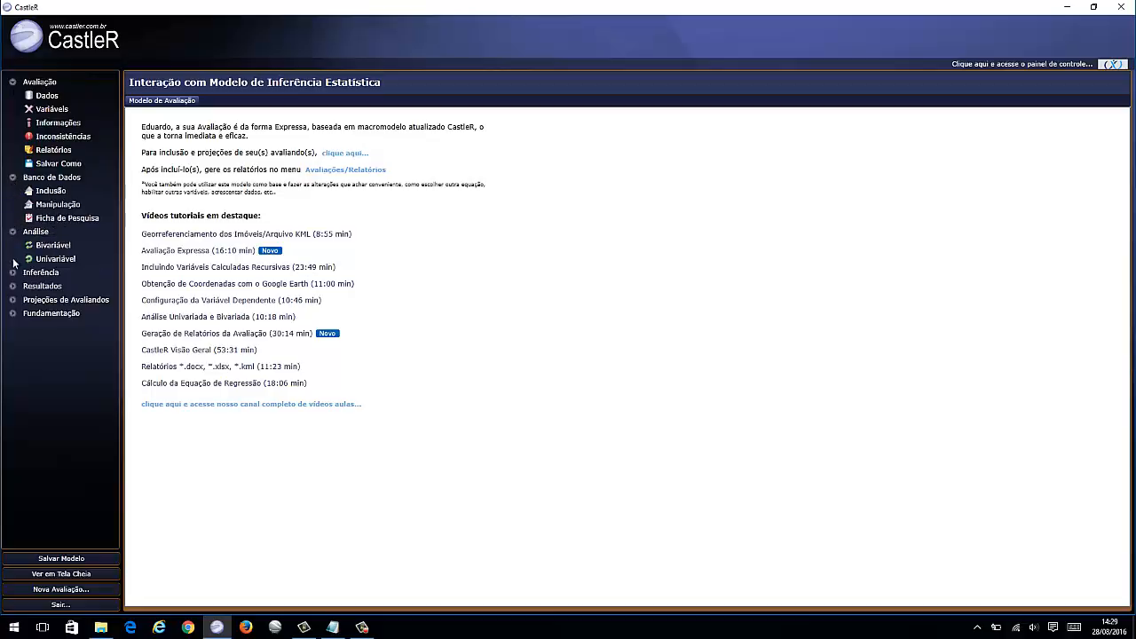
{"action": "left_click", "coordinate": [12, 272]}
{"action": "left_click", "coordinate": [12, 300]}
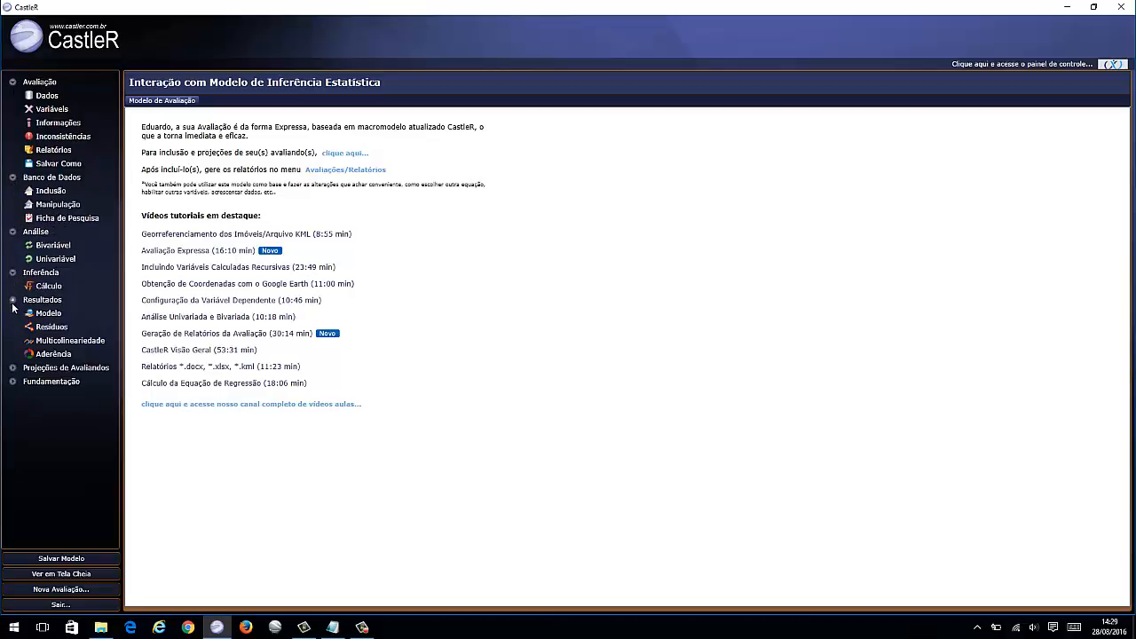
{"action": "left_click", "coordinate": [13, 367]}
{"action": "left_click", "coordinate": [13, 422]}
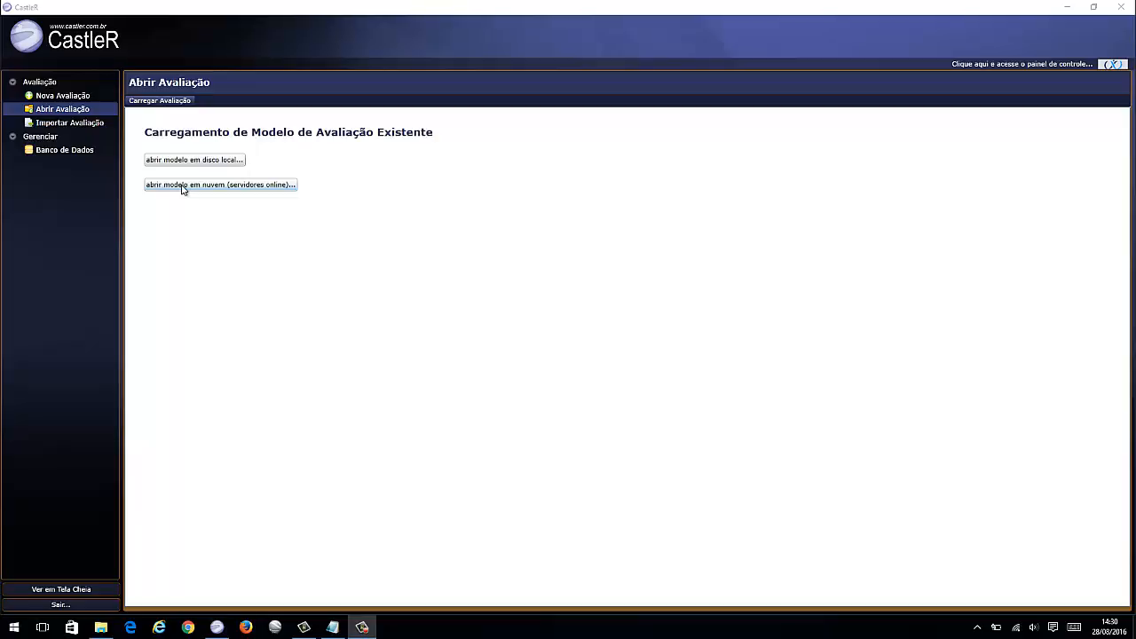
- Browse the Meus Modelos folder for models stored on the online servers, and leave without opening one
{"action": "left_click", "coordinate": [186, 186]}
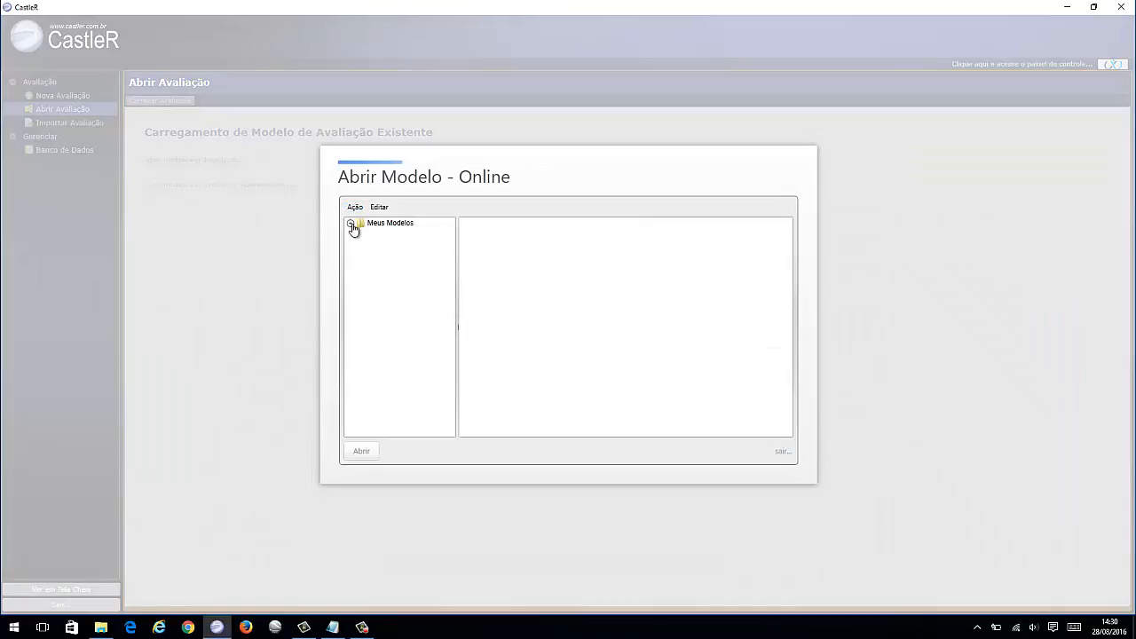
{"action": "left_click", "coordinate": [352, 223]}
{"action": "left_click", "coordinate": [384, 225]}
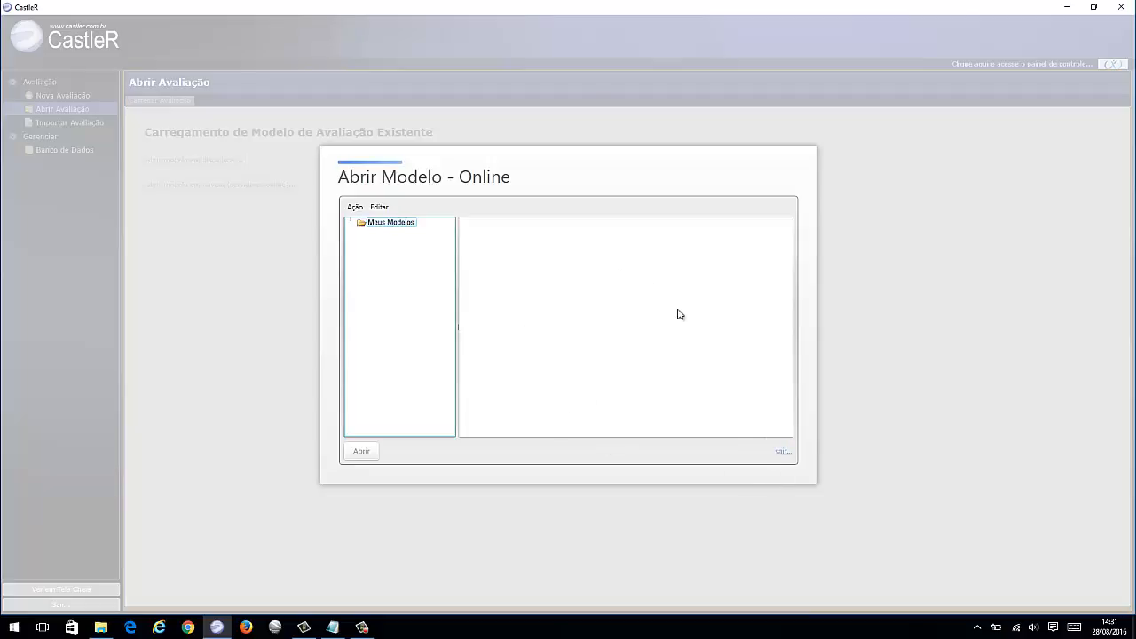
{"action": "left_click", "coordinate": [772, 453]}
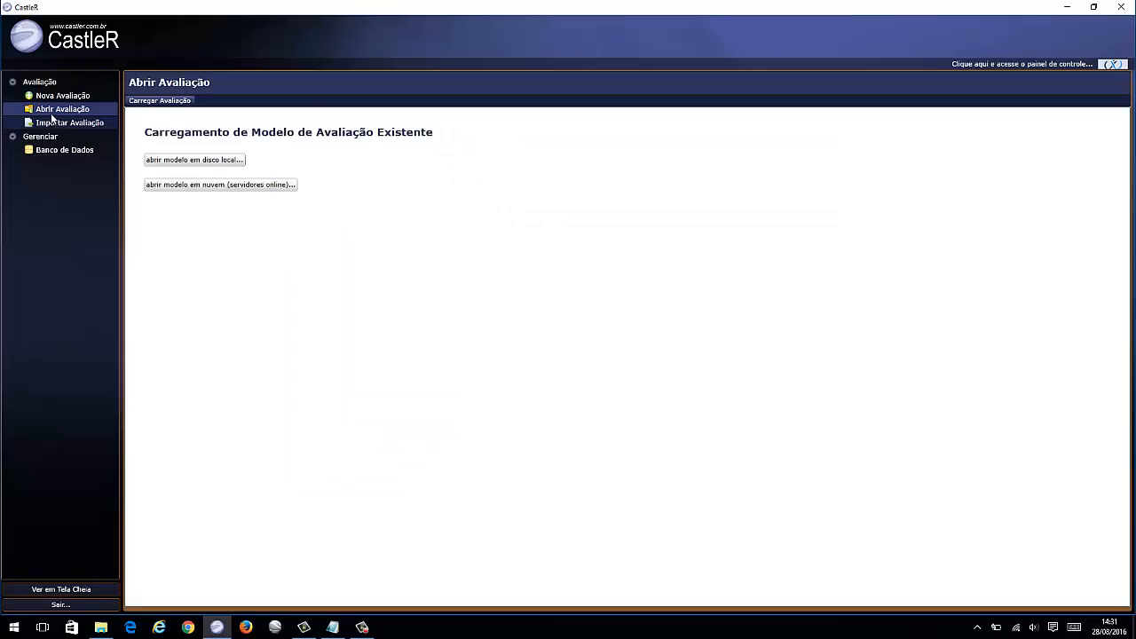
- Compare the Importar Avaliação page with the Abrir Avaliação page for loading an existing appraisal model
{"action": "left_click", "coordinate": [56, 125]}
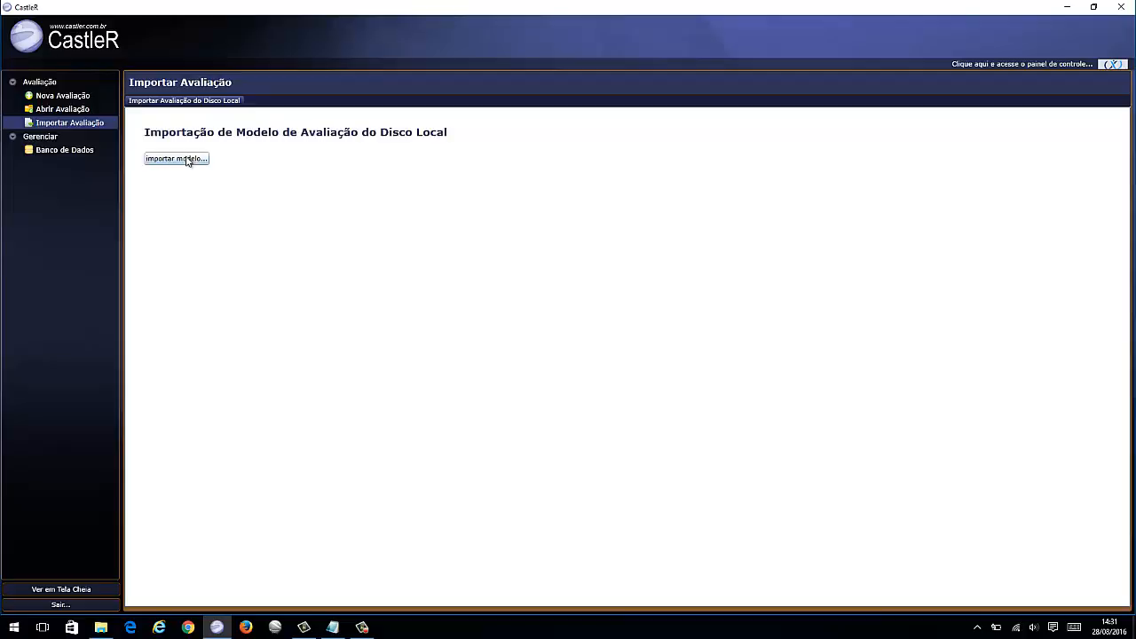
{"action": "left_click", "coordinate": [87, 112]}
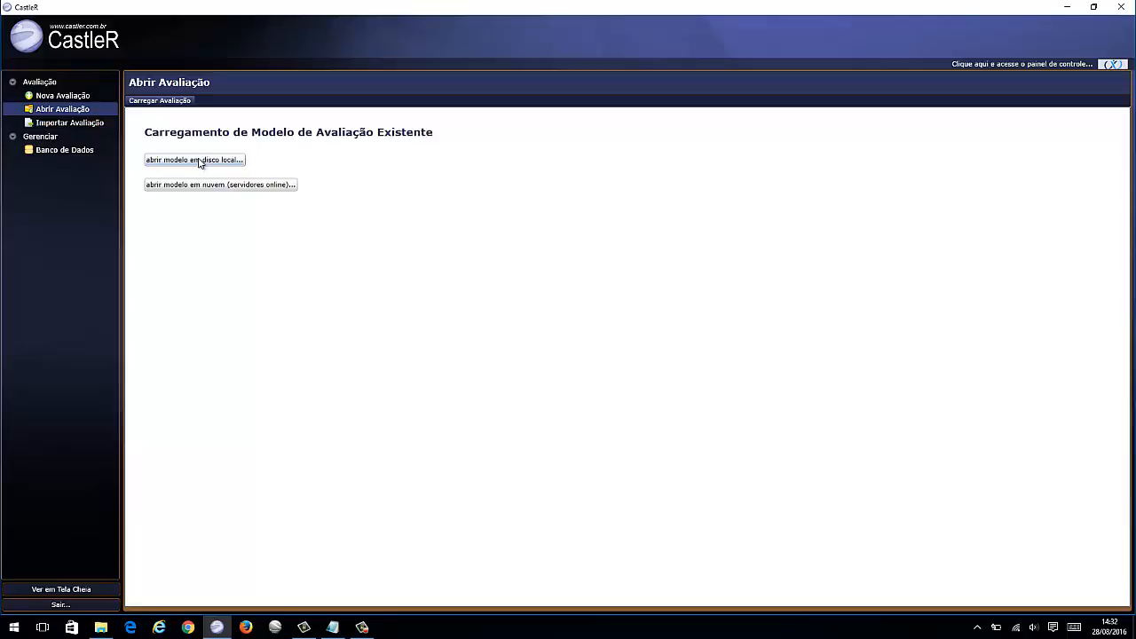
{"action": "left_click", "coordinate": [64, 126]}
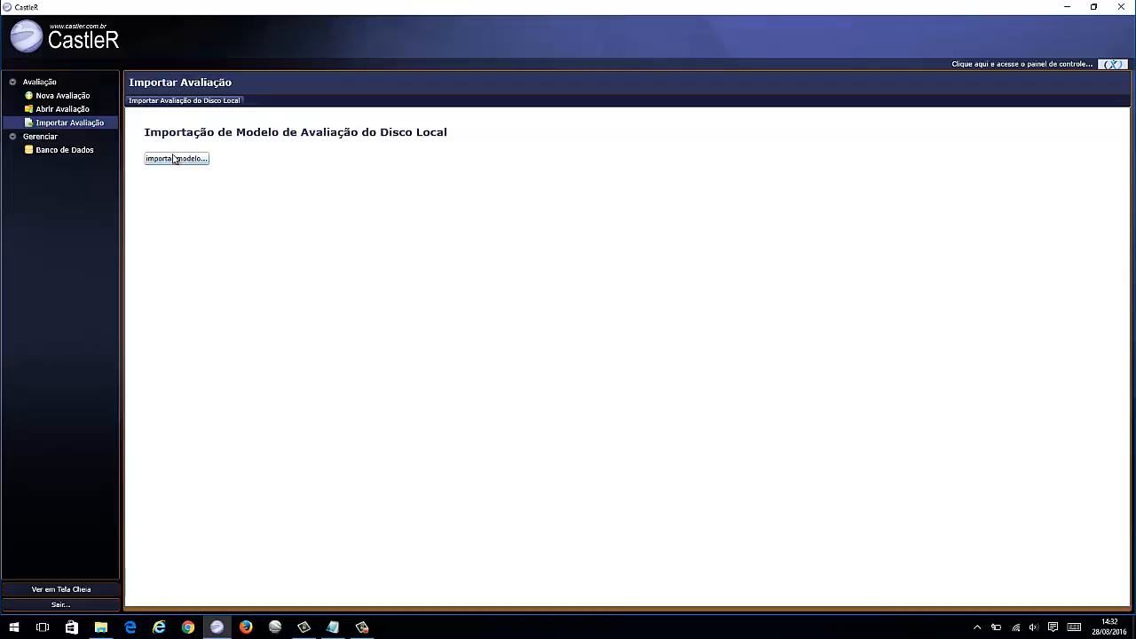
{"action": "left_click", "coordinate": [62, 108]}
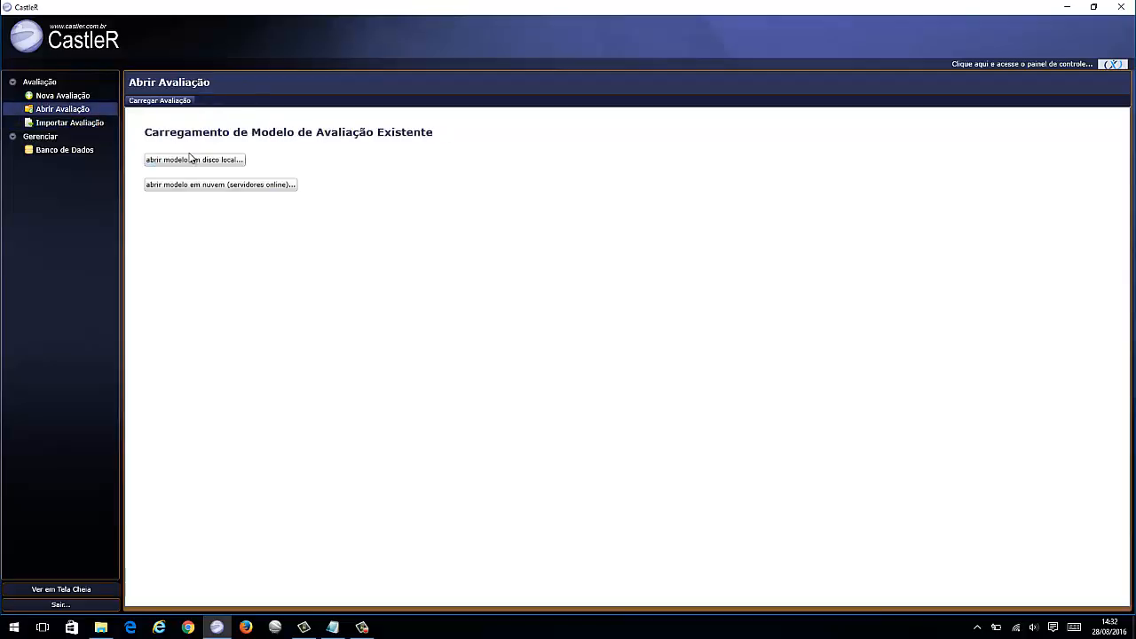
- View the local file selection for opening a model and for importing one, cancelling both
{"action": "left_click", "coordinate": [229, 165]}
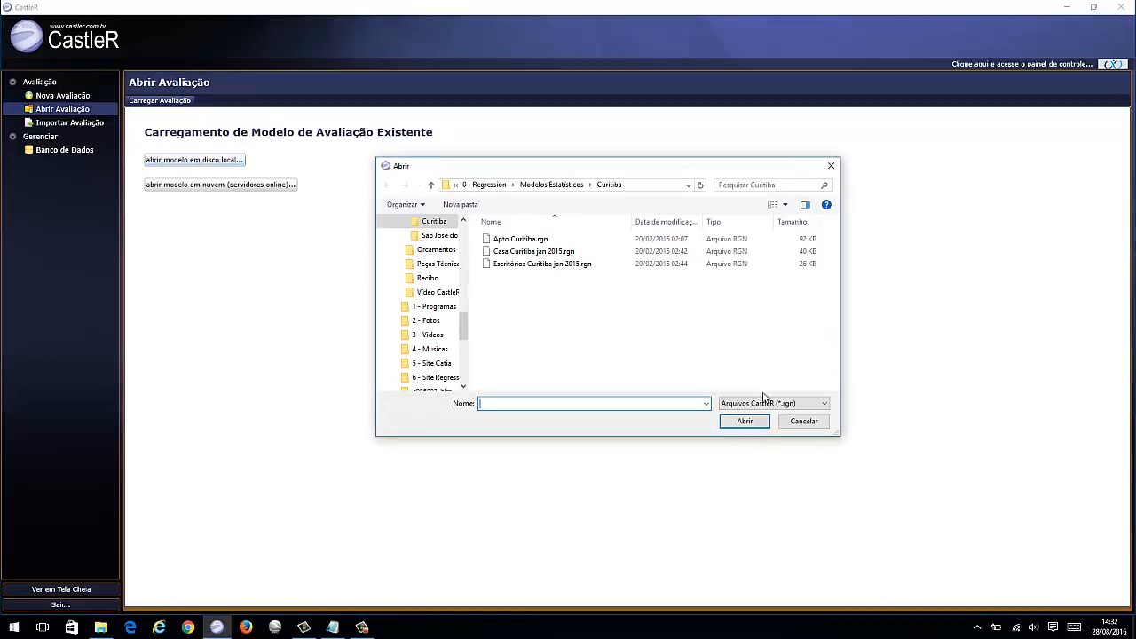
{"action": "left_click", "coordinate": [804, 421]}
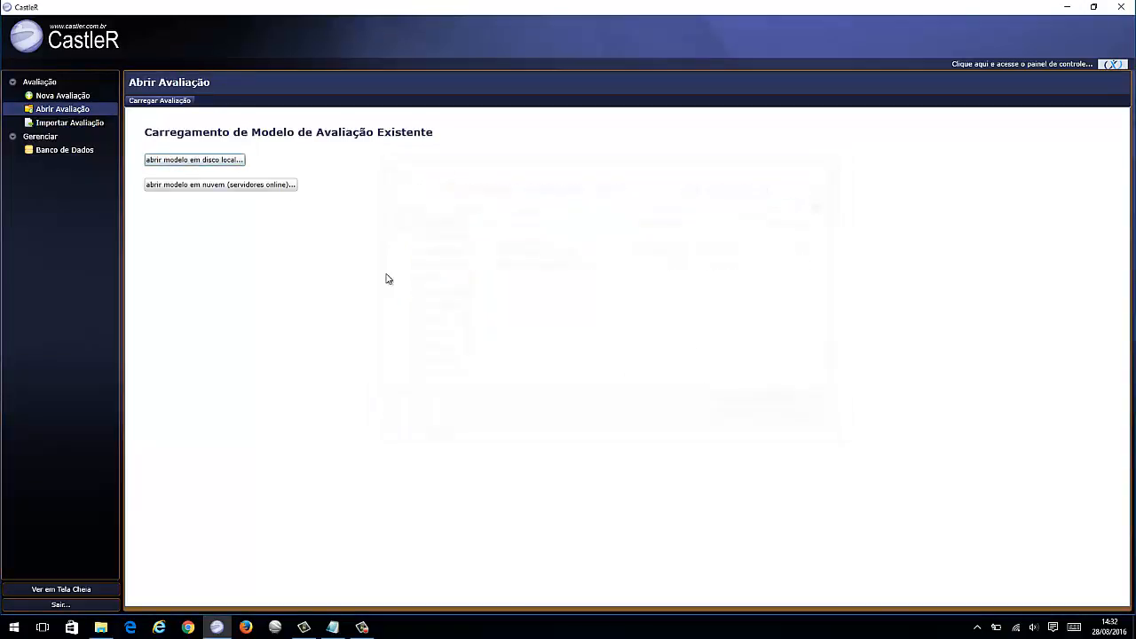
{"action": "left_click", "coordinate": [69, 122]}
{"action": "left_click", "coordinate": [203, 160]}
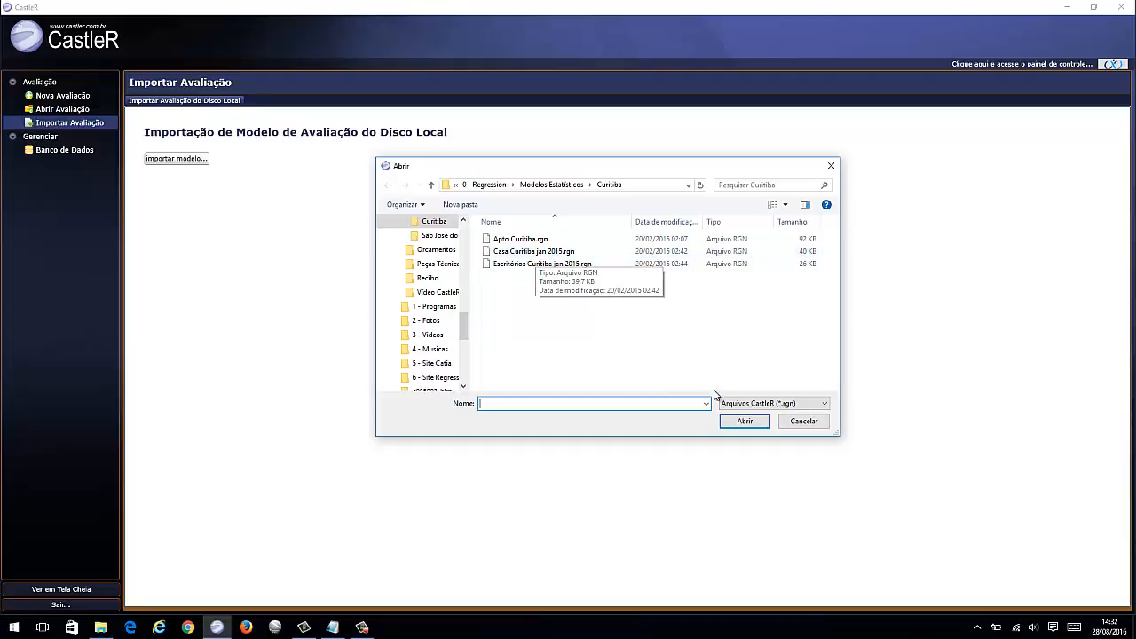
{"action": "left_click", "coordinate": [798, 423]}
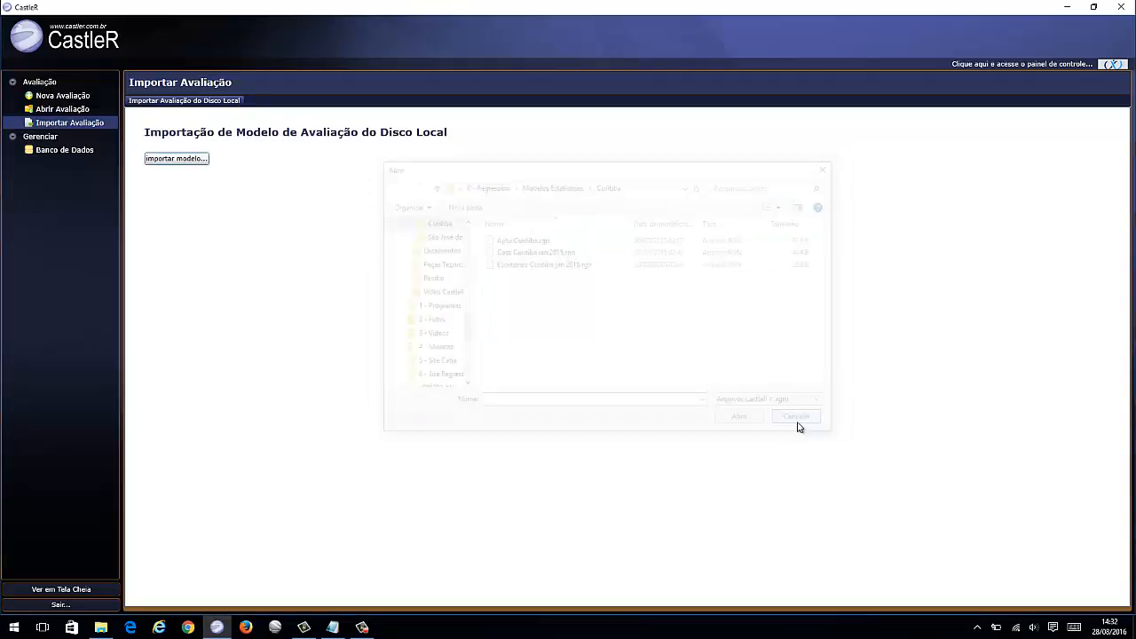
- Open the Banco de Dados management page and review the cities included in the Curitiba microregion
{"action": "left_click", "coordinate": [13, 84]}
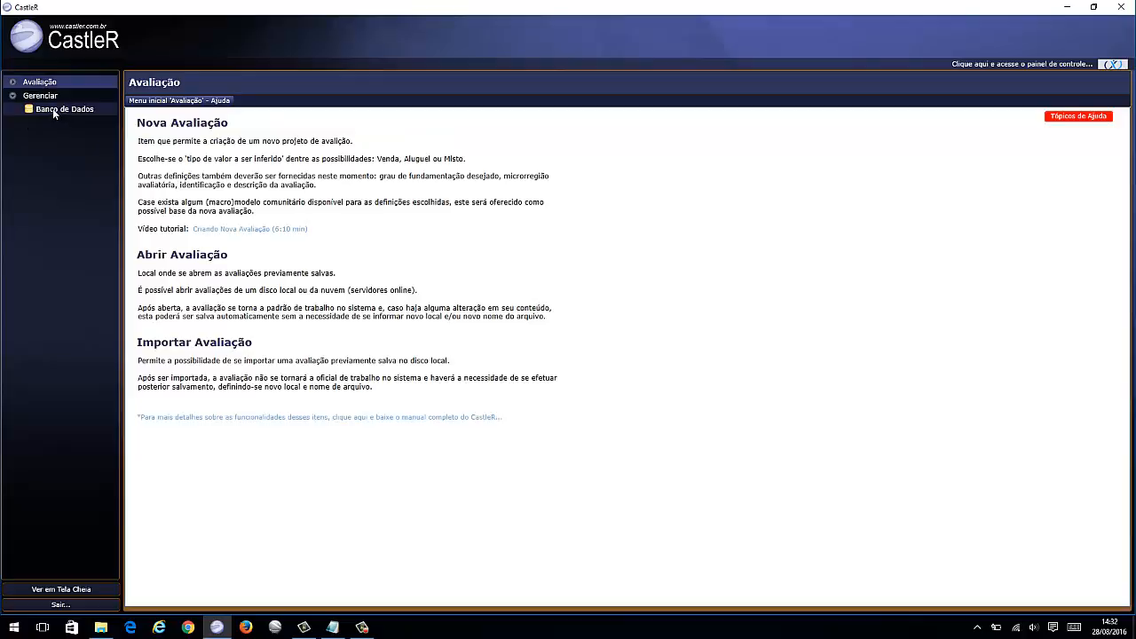
{"action": "left_click", "coordinate": [54, 109]}
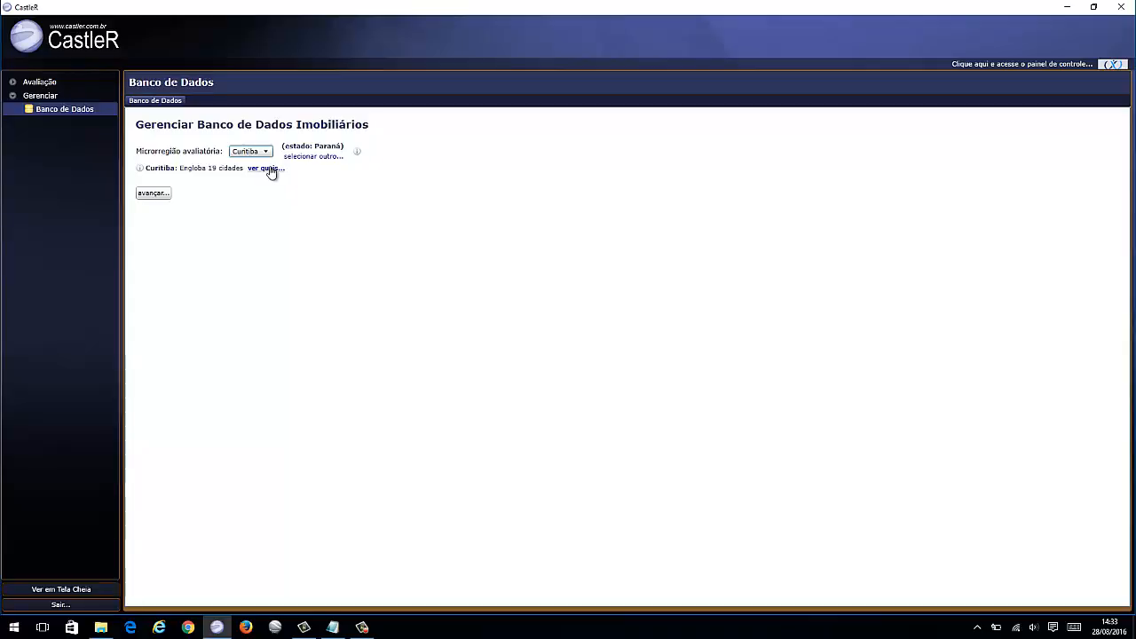
{"action": "left_click", "coordinate": [271, 169]}
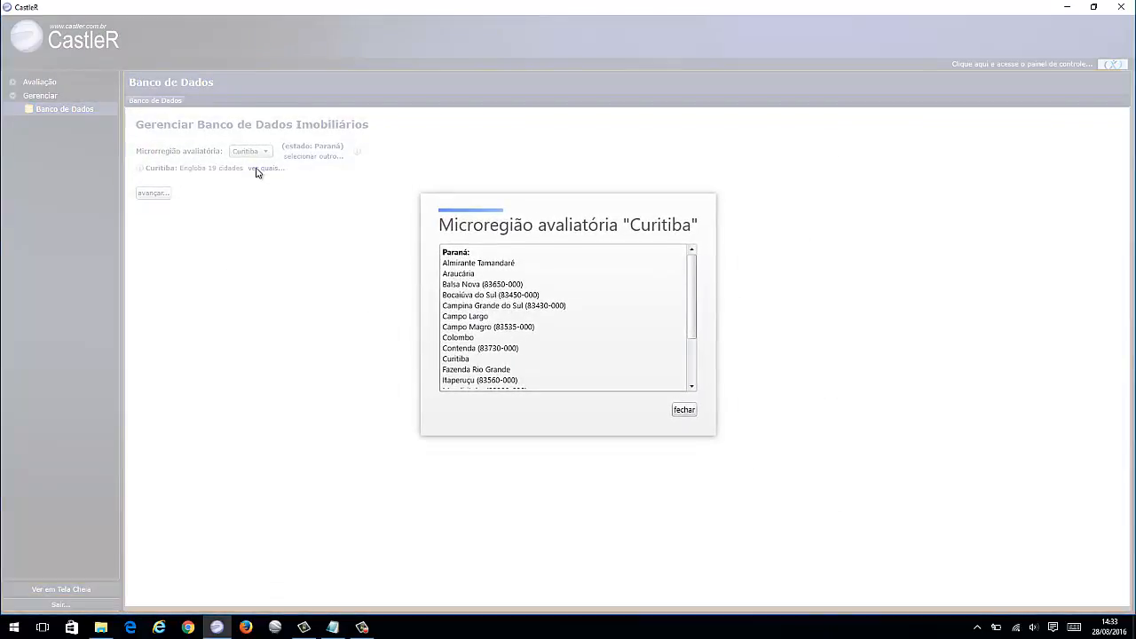
{"action": "left_click_drag", "start_coordinate": [694, 278], "coordinate": [674, 426]}
{"action": "left_click", "coordinate": [683, 409]}
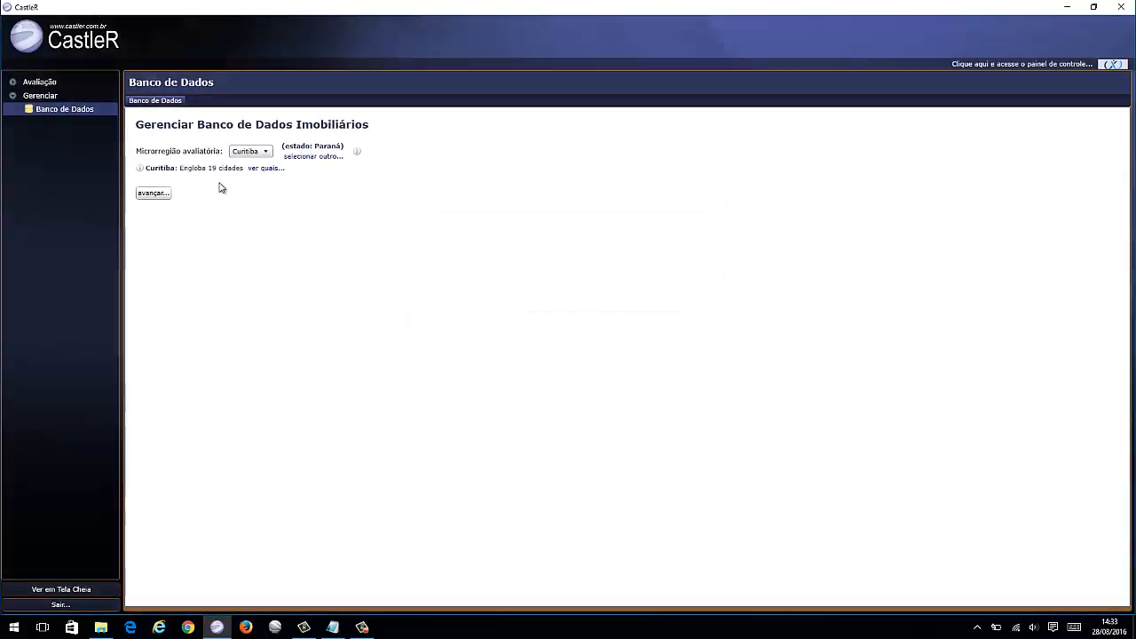
- Enter the Curitiba real-estate database with the Apartamento typology and expand its Banco de Dados options
{"action": "left_click", "coordinate": [156, 194]}
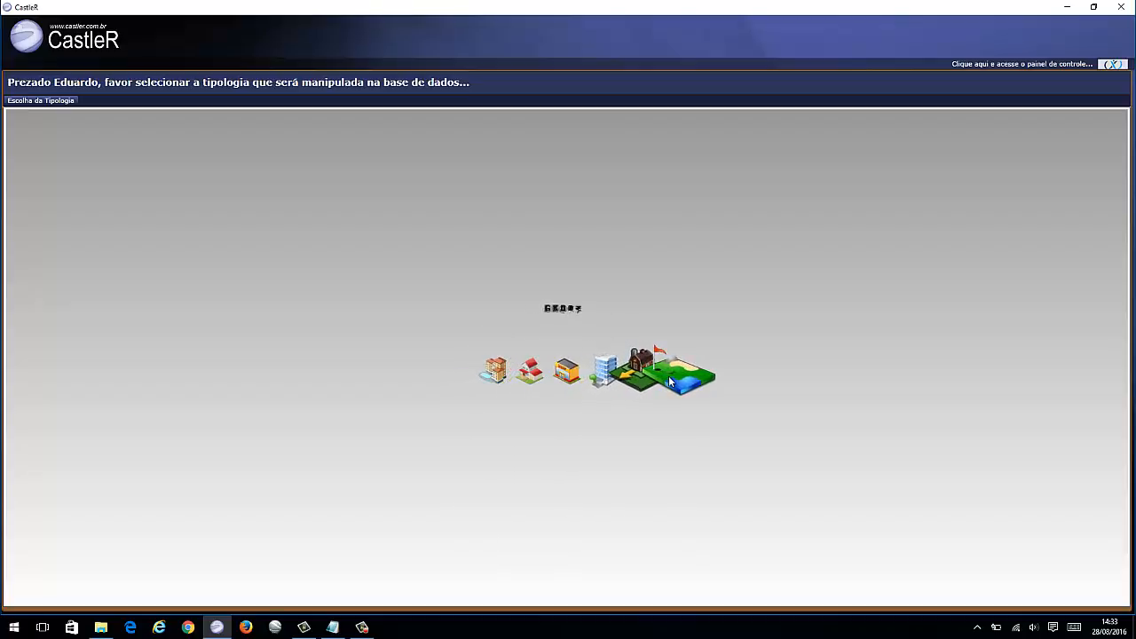
{"action": "left_click", "coordinate": [495, 370]}
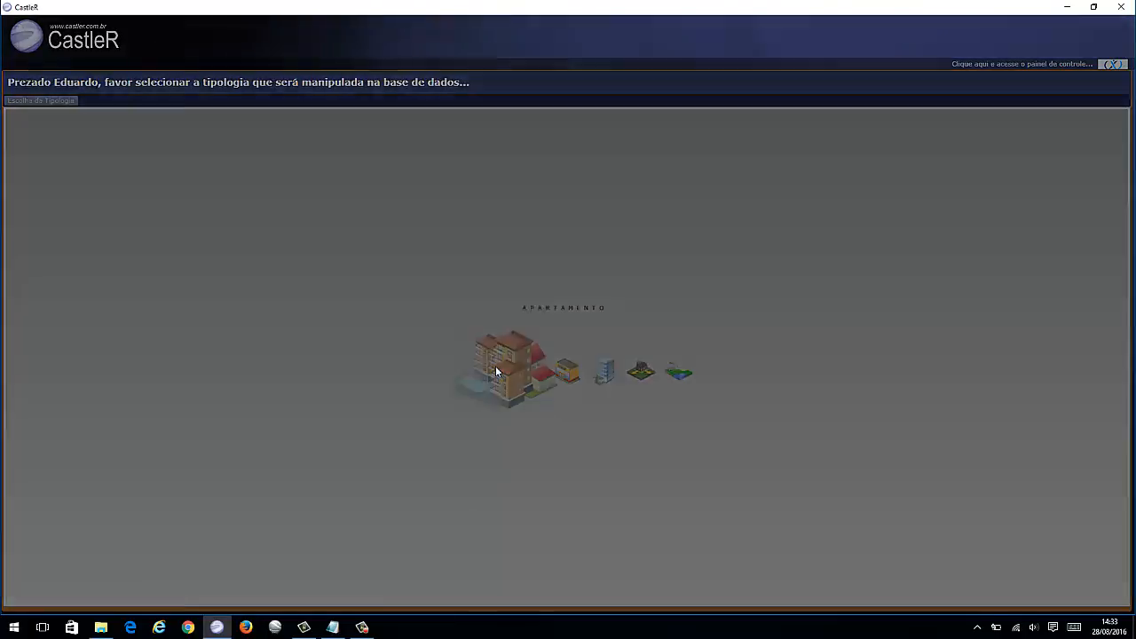
{"action": "left_click", "coordinate": [13, 86]}
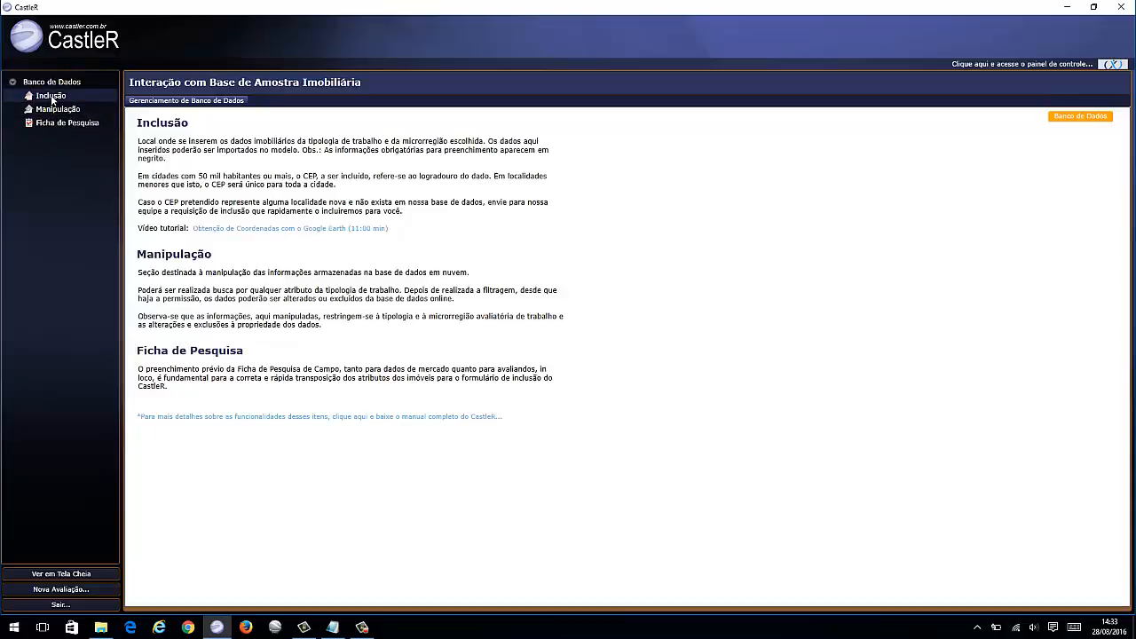
- Review the apartment database's Inclusão form, Manipulação search filters and Ficha de Pesquisa download page
{"action": "left_click", "coordinate": [90, 103]}
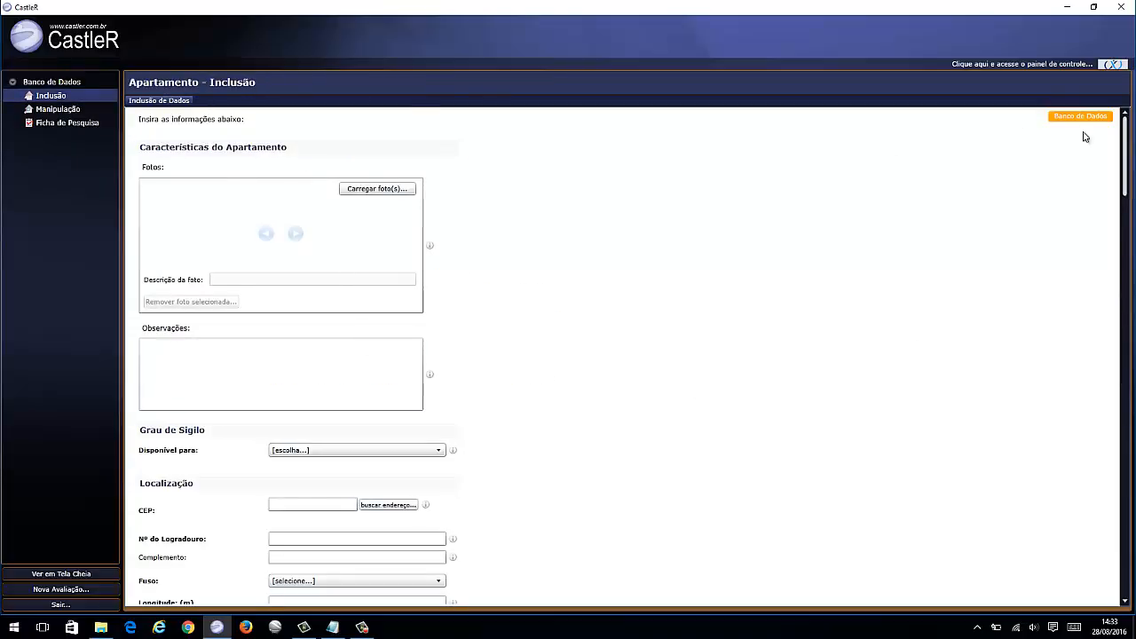
{"action": "left_click_drag", "start_coordinate": [1128, 169], "coordinate": [1098, 124]}
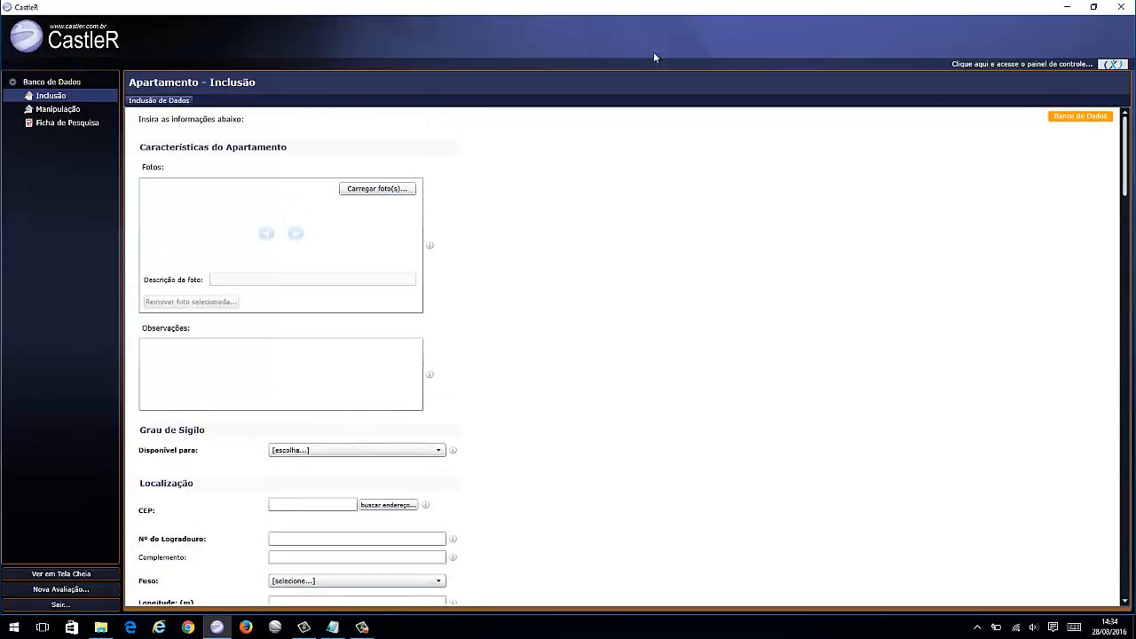
{"action": "left_click", "coordinate": [76, 111]}
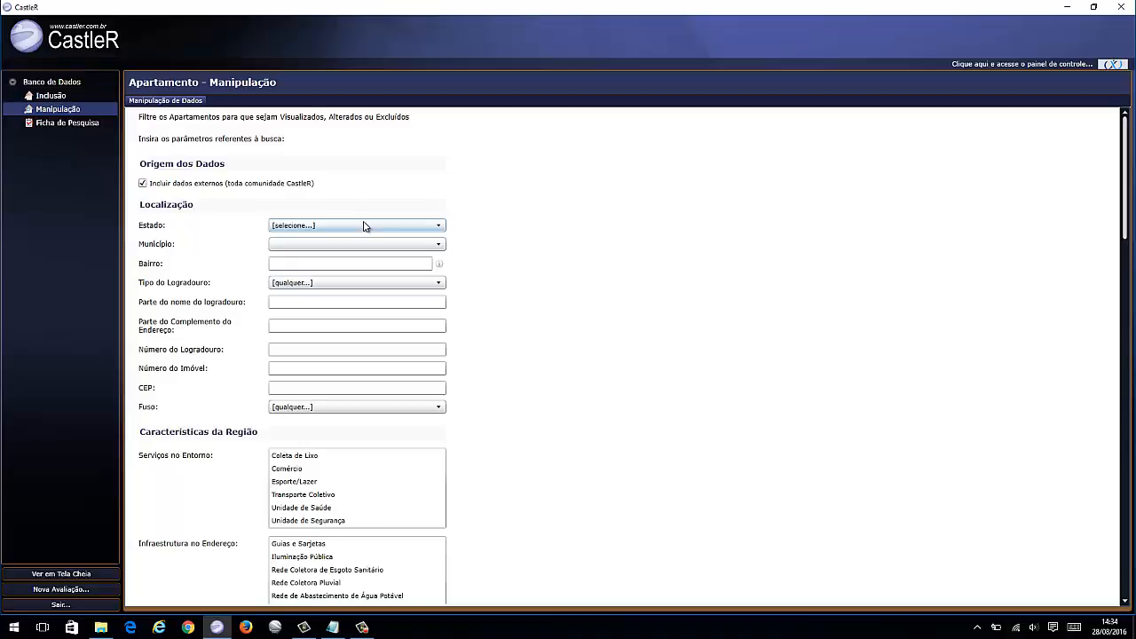
{"action": "left_click", "coordinate": [93, 124]}
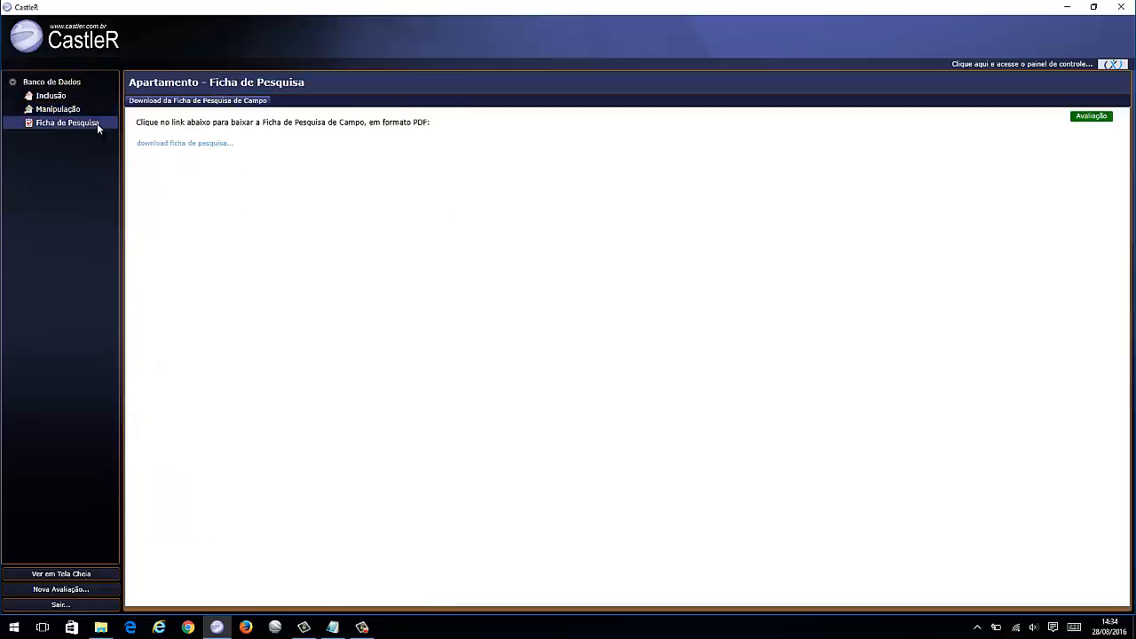